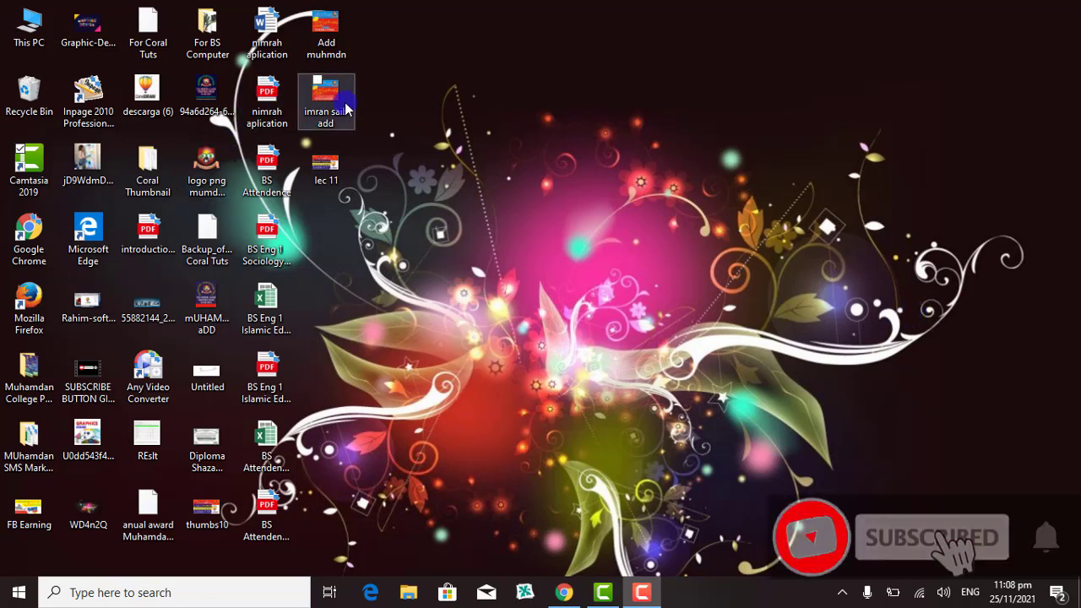
# Step: Open the Add muhmdn image from the desktop to view the banner design, and close it
pyautogui.doubleClick(322, 21)
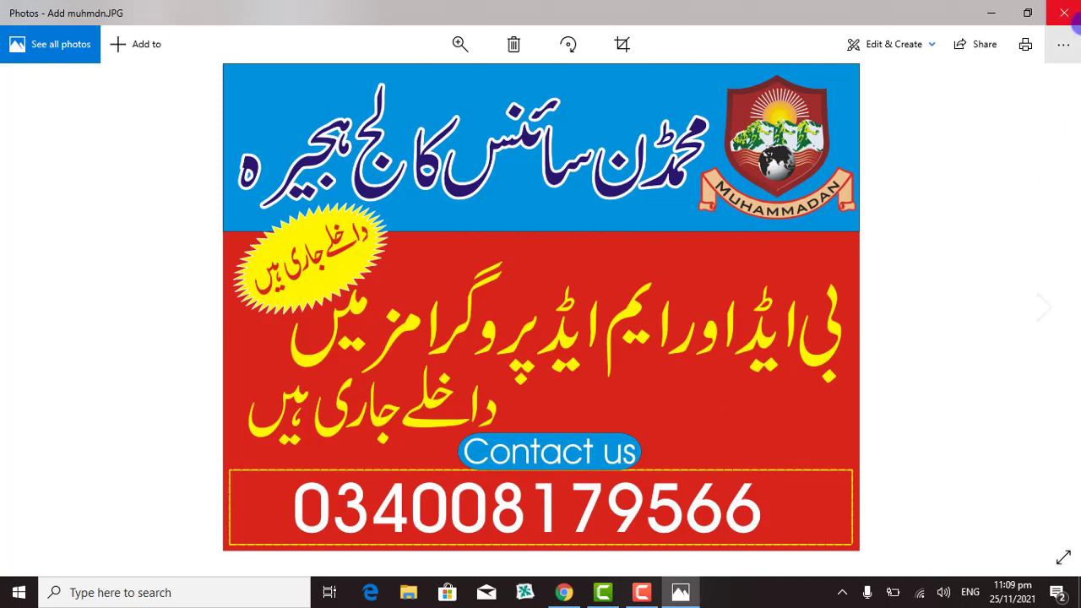
pyautogui.click(1061, 15)
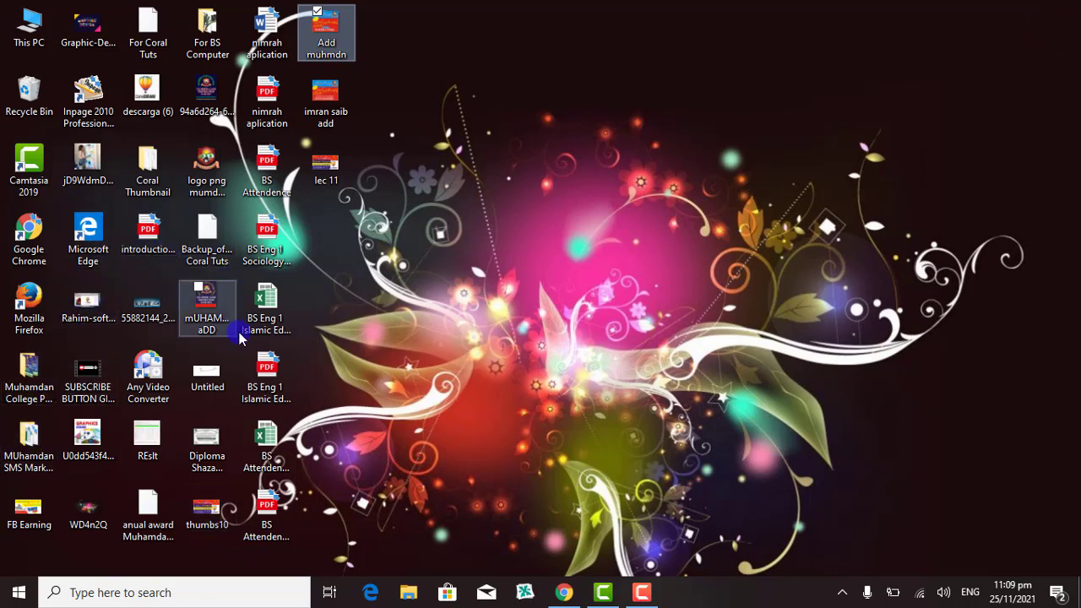
# Step: Switch to CorelDRAW 11, open the offered auto-backup files, cancel the font substitution, and bring the recovered banner into view
pyautogui.click(523, 594)
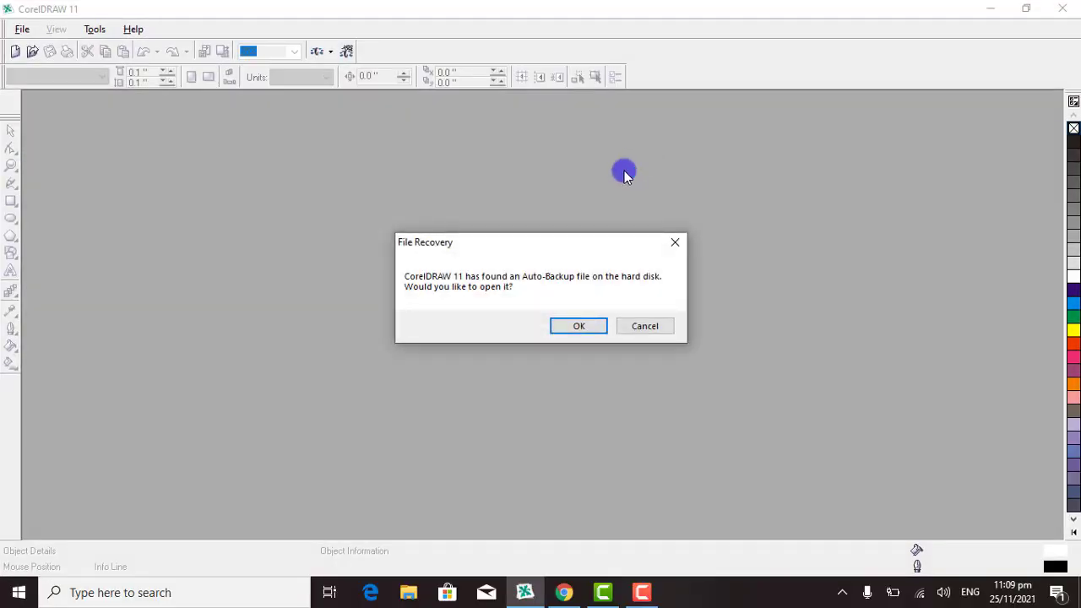
pyautogui.click(579, 327)
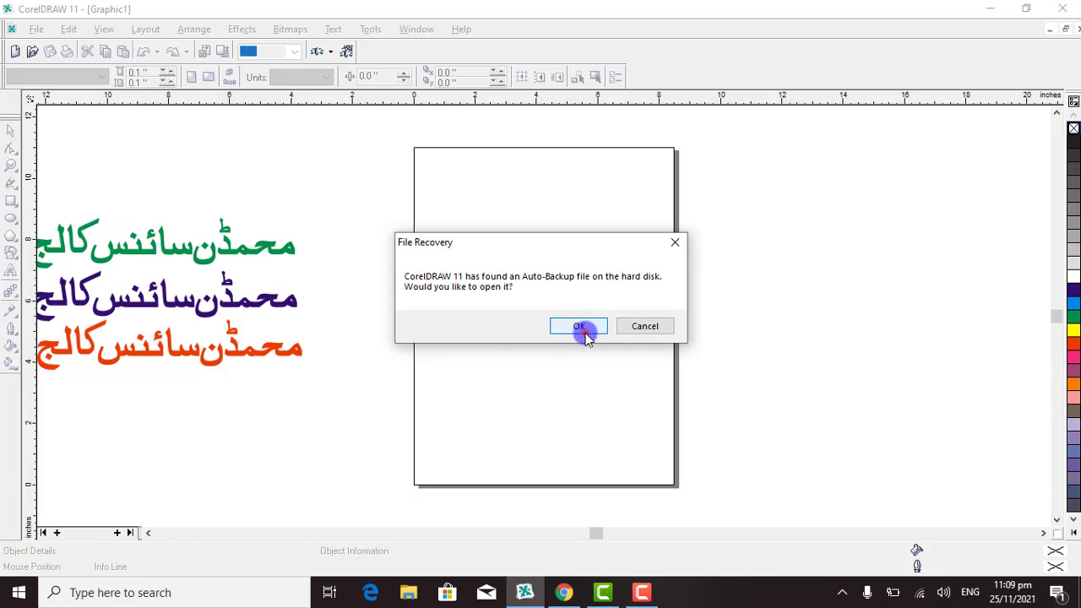
pyautogui.click(580, 326)
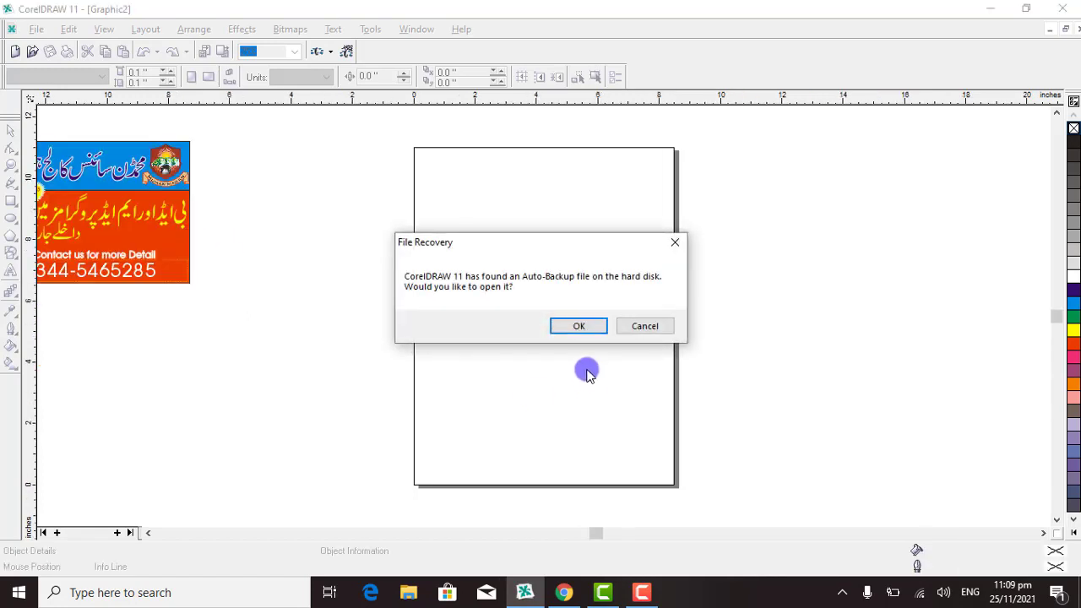
pyautogui.click(576, 324)
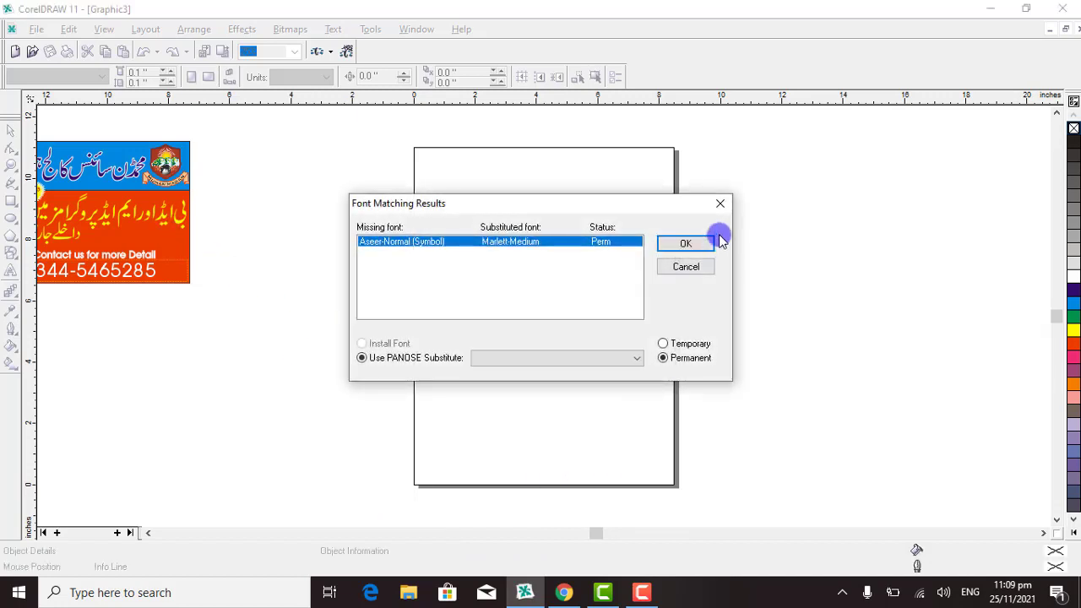
pyautogui.click(687, 271)
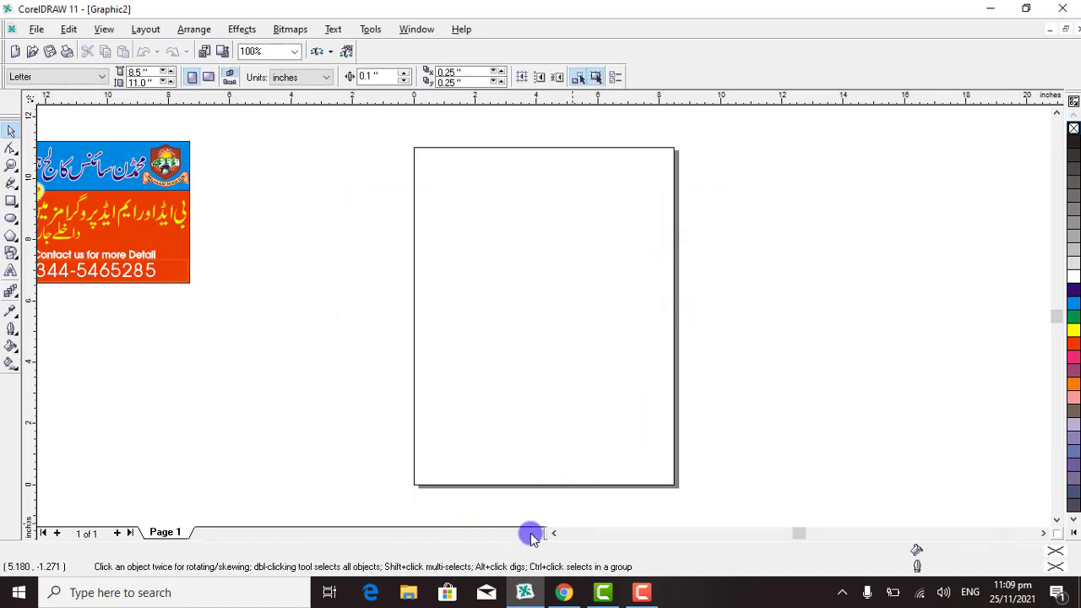
pyautogui.click(553, 532)
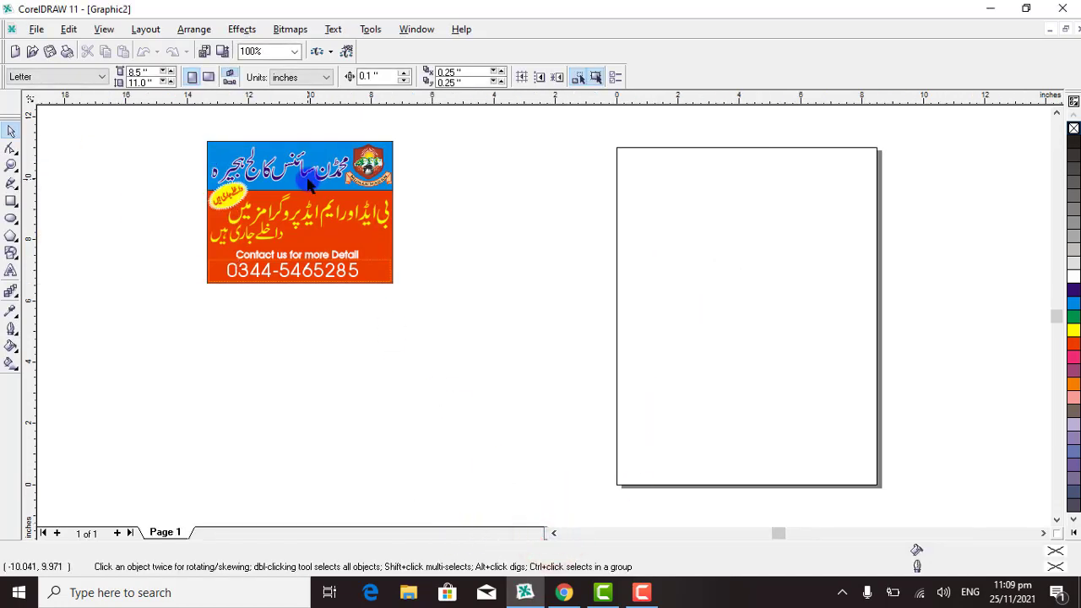
pyautogui.click(206, 132)
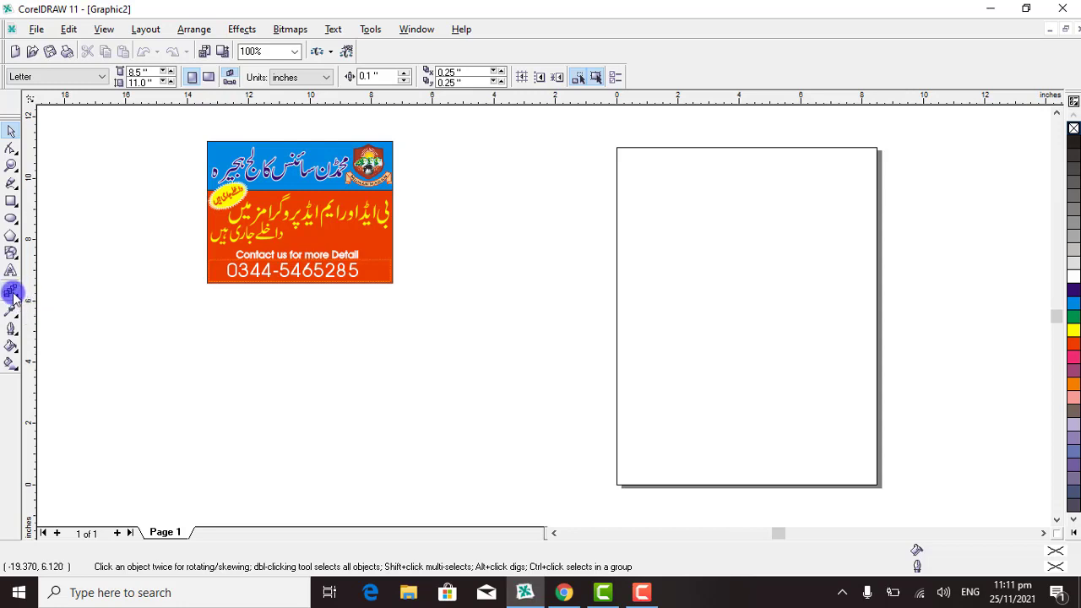
pyautogui.click(17, 300)
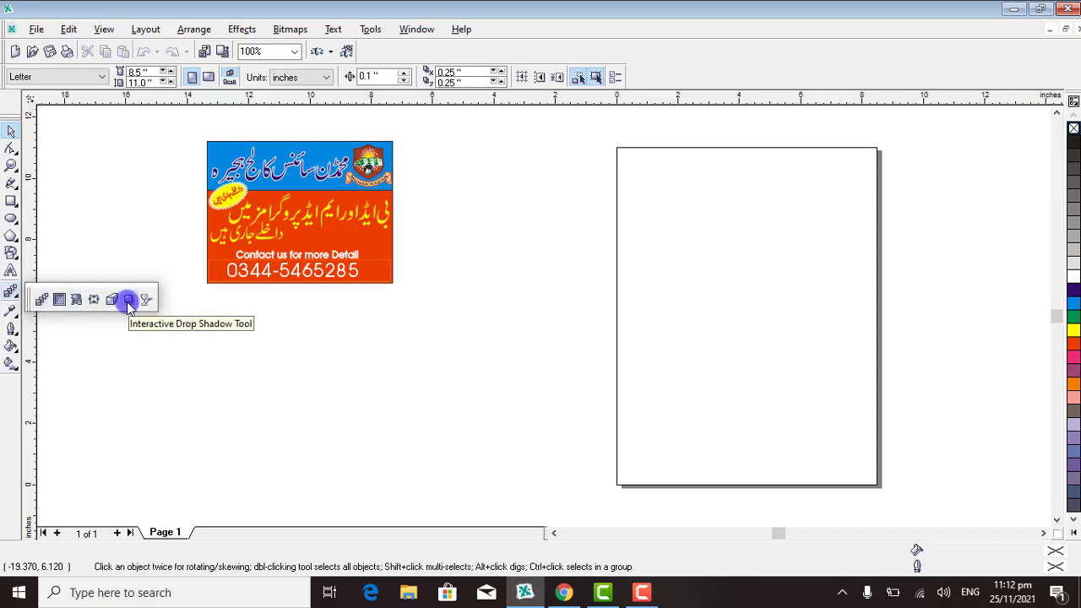
pyautogui.click(18, 298)
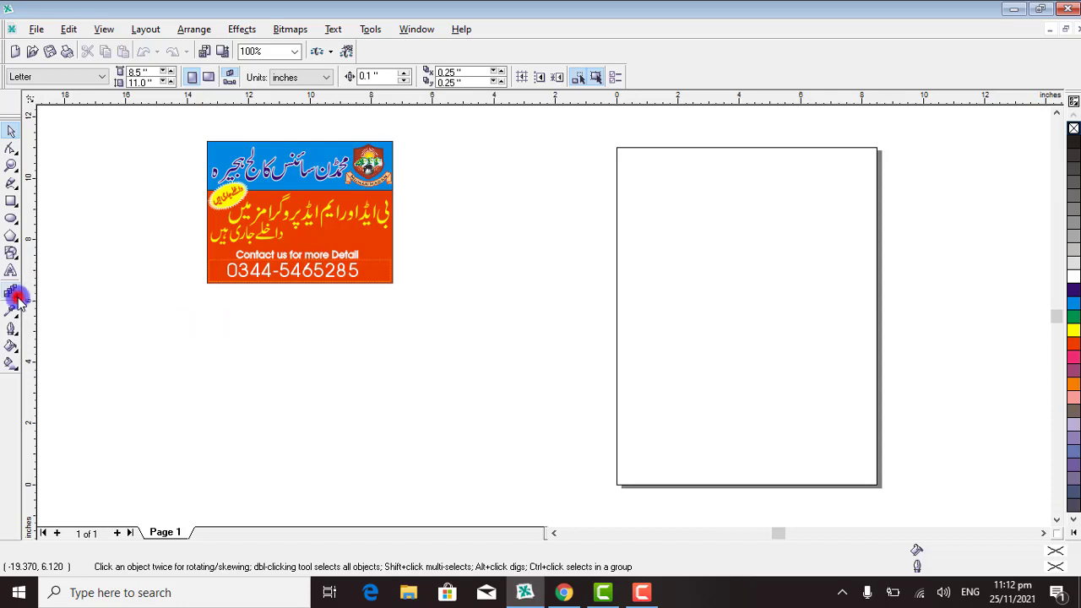
pyautogui.click(26, 300)
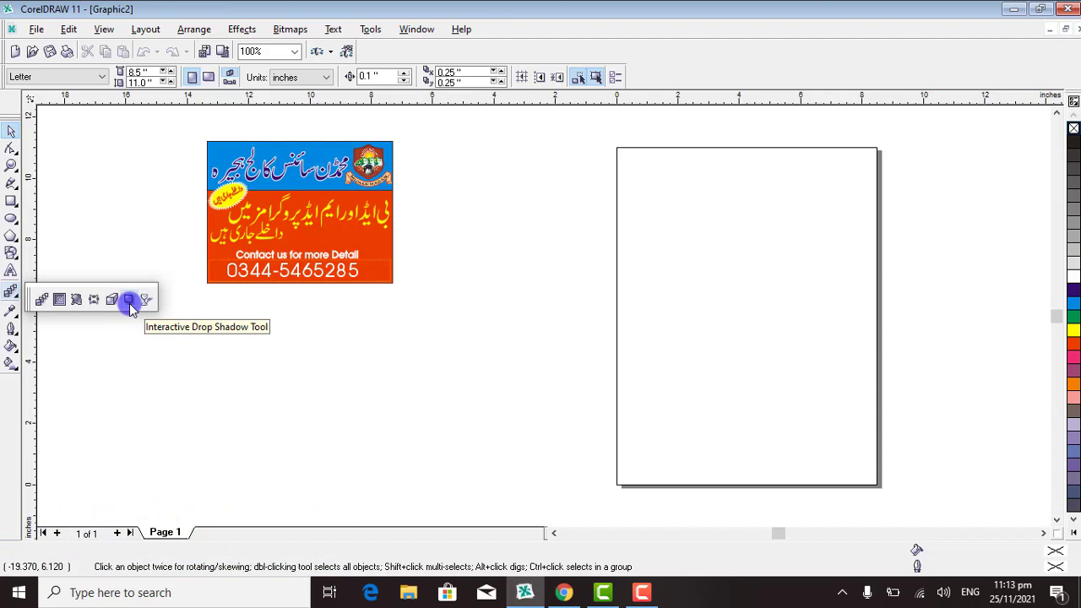
pyautogui.click(284, 351)
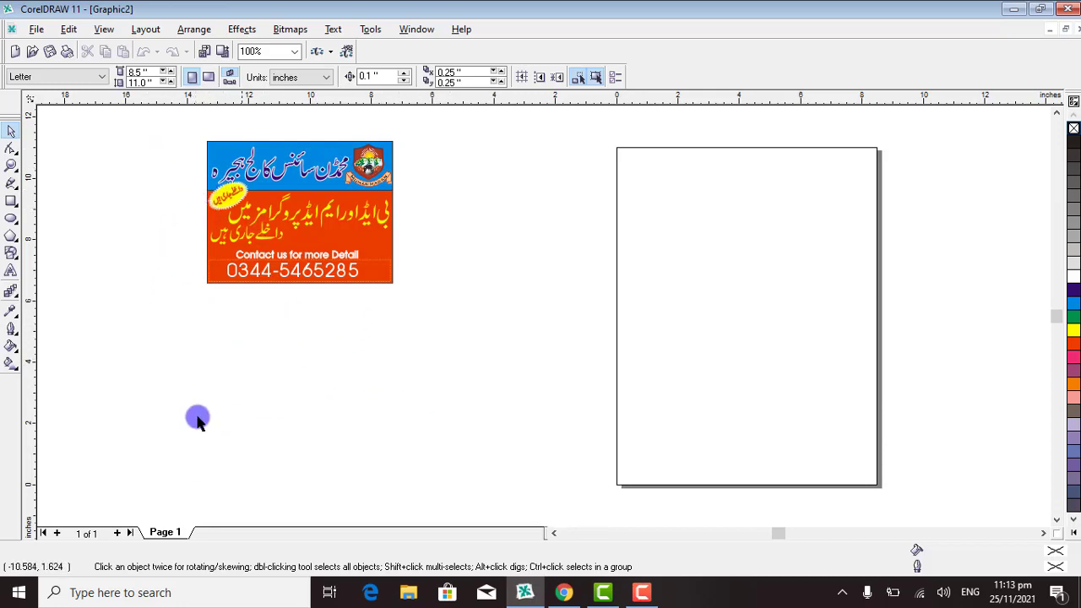
# Step: Draw a circle about 7.57 inches in diameter between the banner and the page, and fill it with Blue
pyautogui.click(11, 218)
pyautogui.moveTo(424, 259); pyautogui.dragTo(656, 470)
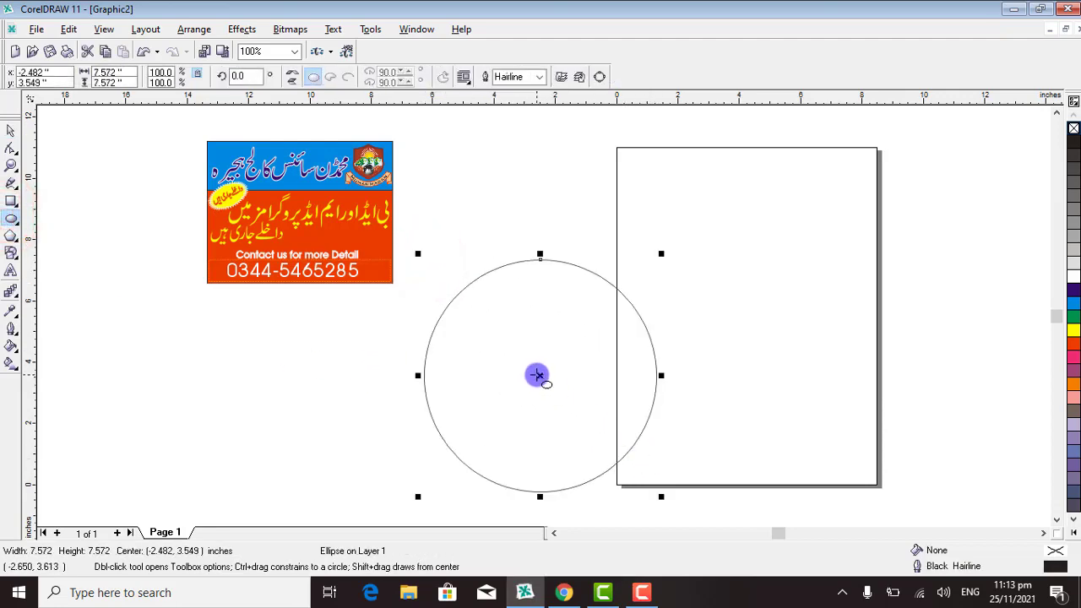
pyautogui.moveTo(536, 375); pyautogui.dragTo(451, 375)
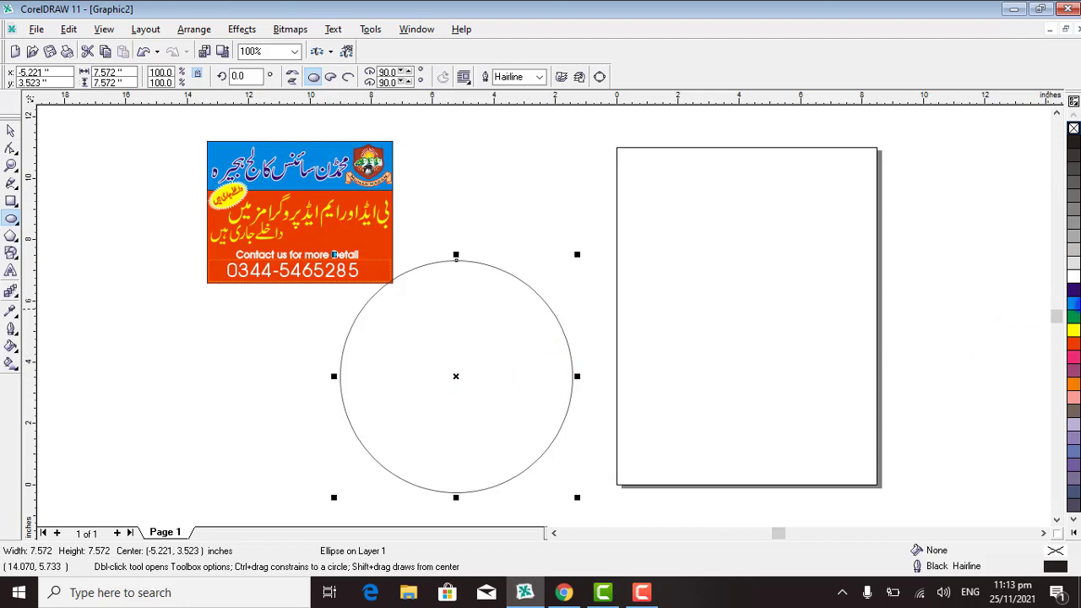
pyautogui.click(1070, 290)
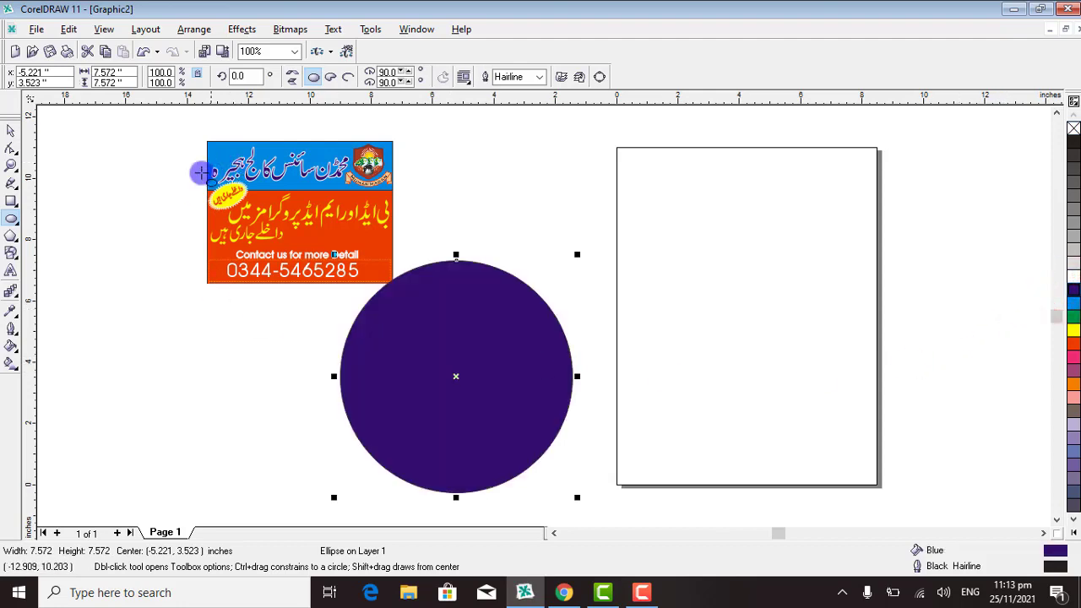
# Step: Move the whole banner onto the upper part of the page and shift the blue circle up into the cleared space
pyautogui.click(10, 129)
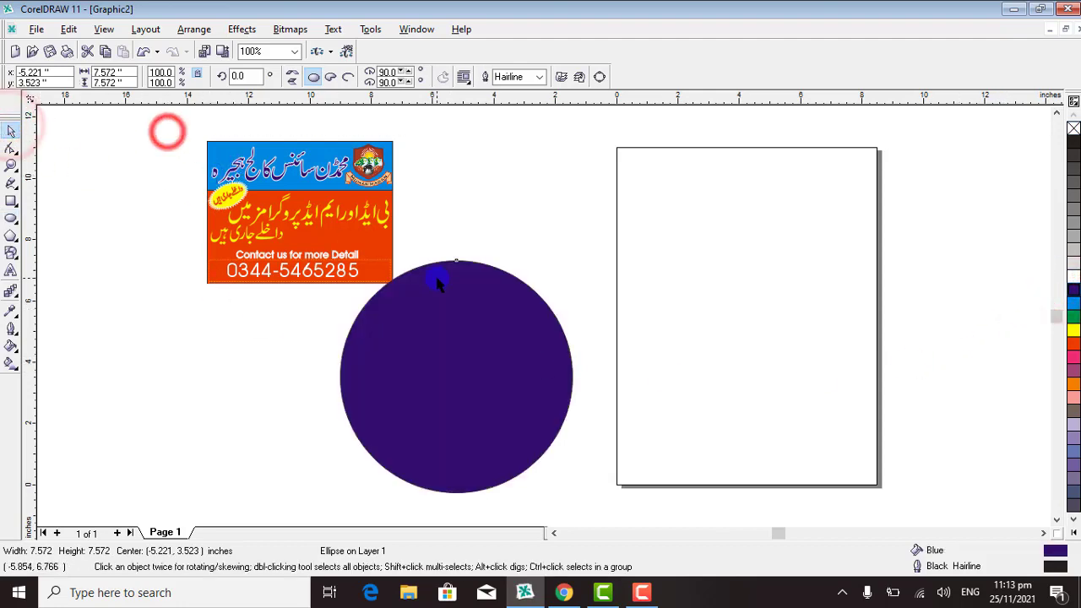
pyautogui.moveTo(164, 128); pyautogui.dragTo(436, 299)
pyautogui.moveTo(297, 211); pyautogui.dragTo(765, 228)
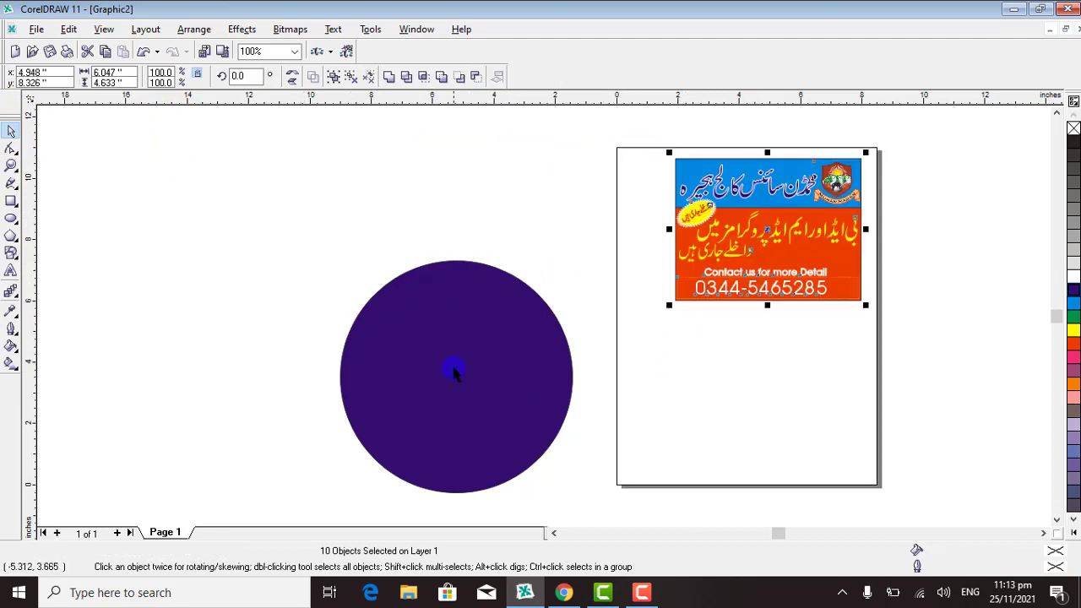
pyautogui.moveTo(450, 368); pyautogui.dragTo(422, 266)
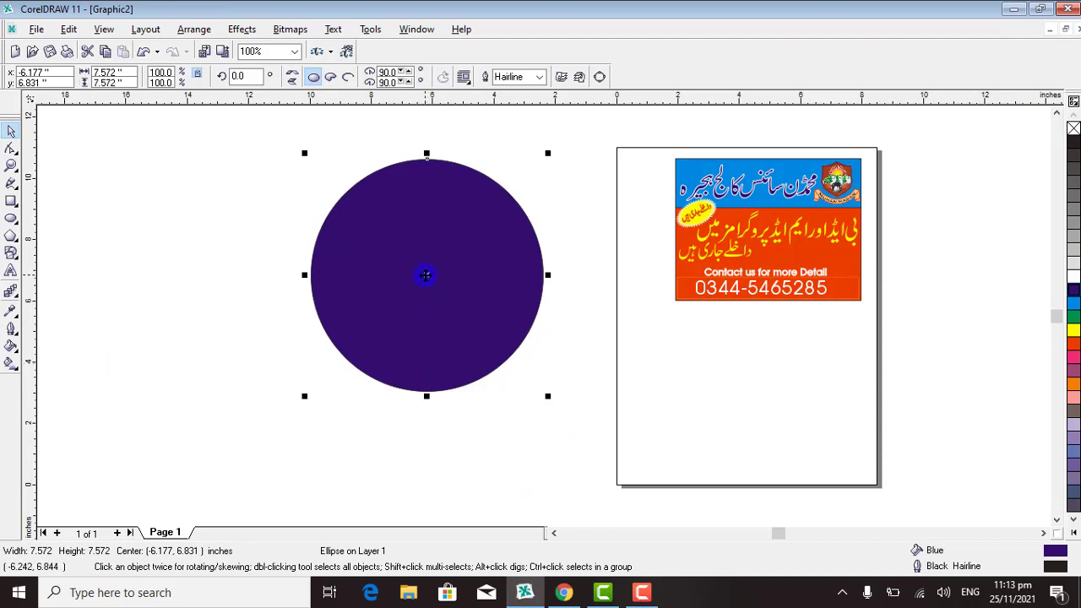
pyautogui.moveTo(424, 274); pyautogui.dragTo(335, 274)
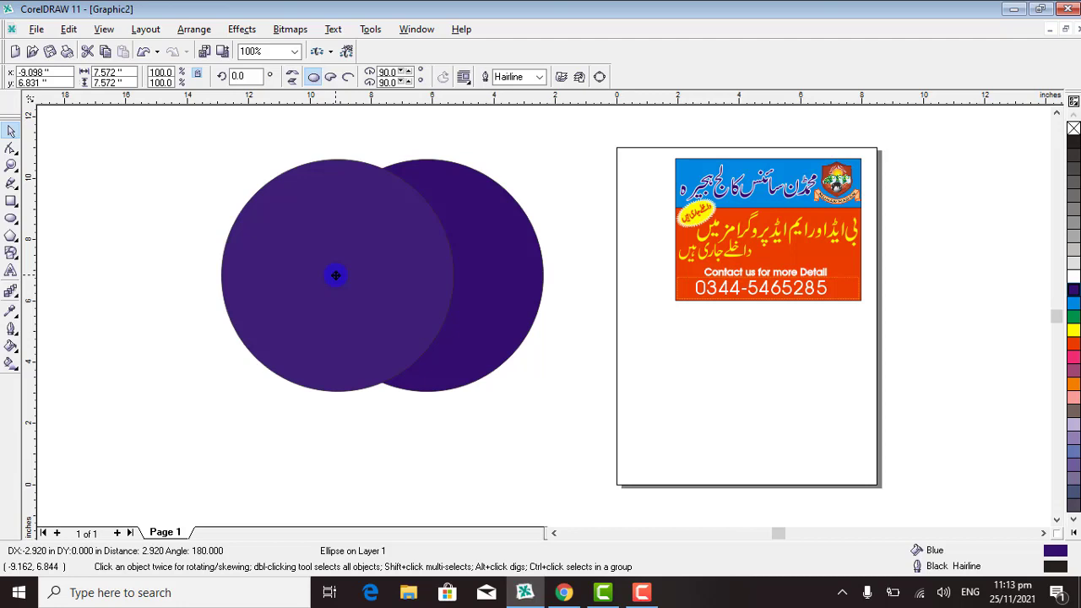
pyautogui.moveTo(335, 274); pyautogui.dragTo(335, 274)
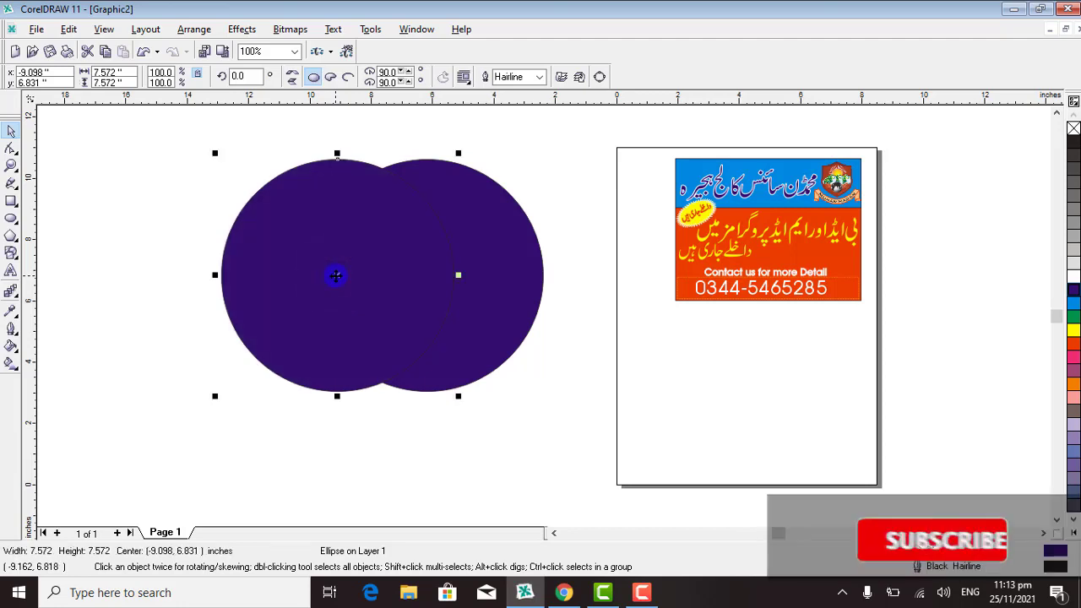
pyautogui.press('Delete')
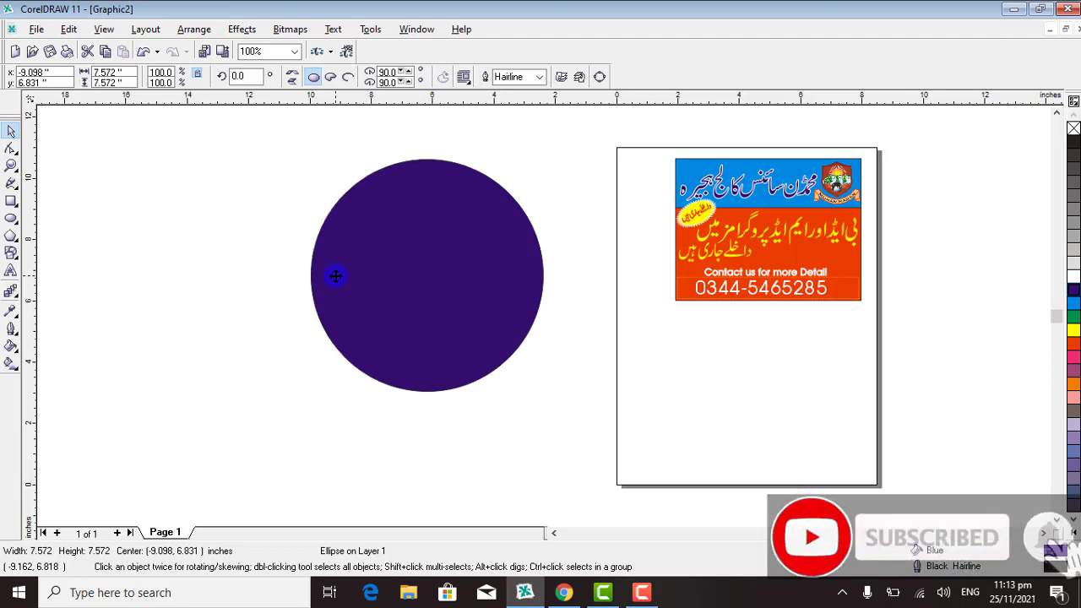
# Step: Duplicate the blue circle about 2.2 inches to its left so the two overlap, and fill the copy with Orange
pyautogui.click(340, 274)
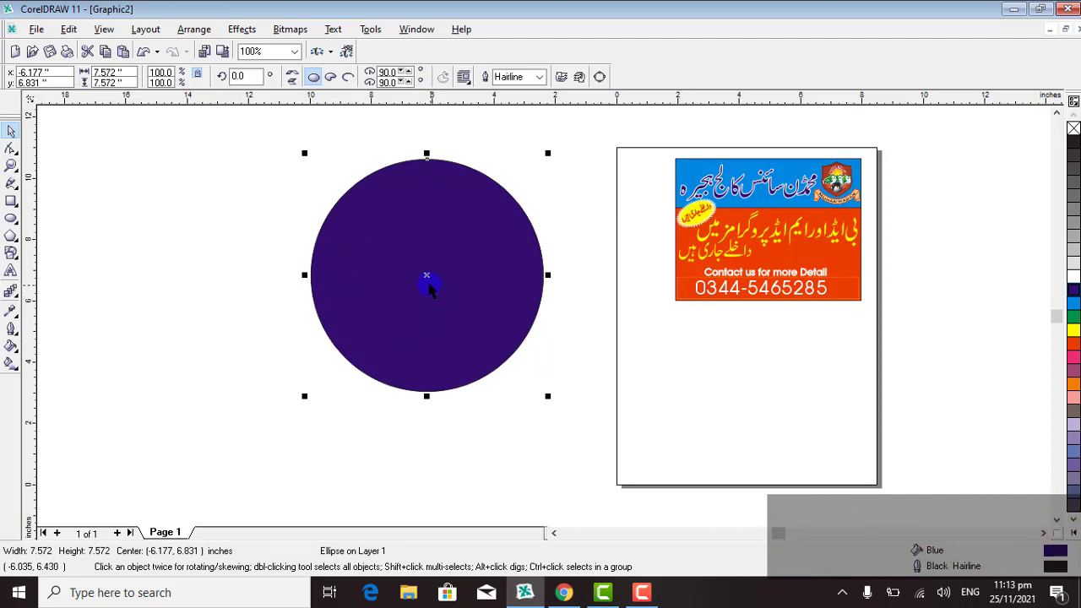
pyautogui.moveTo(427, 274); pyautogui.dragTo(359, 277)
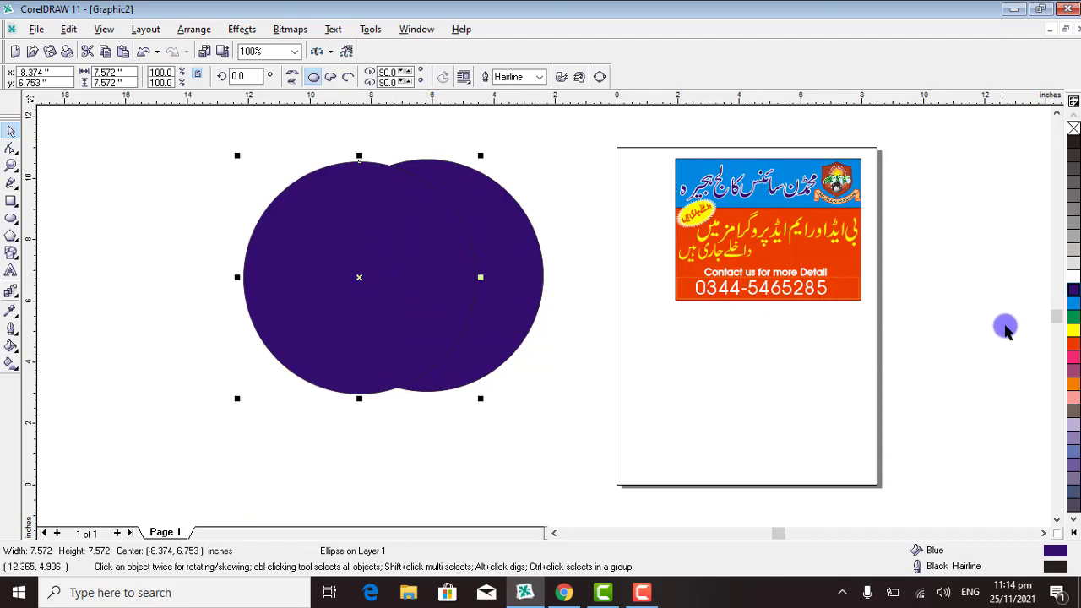
pyautogui.click(140, 168)
pyautogui.click(278, 227)
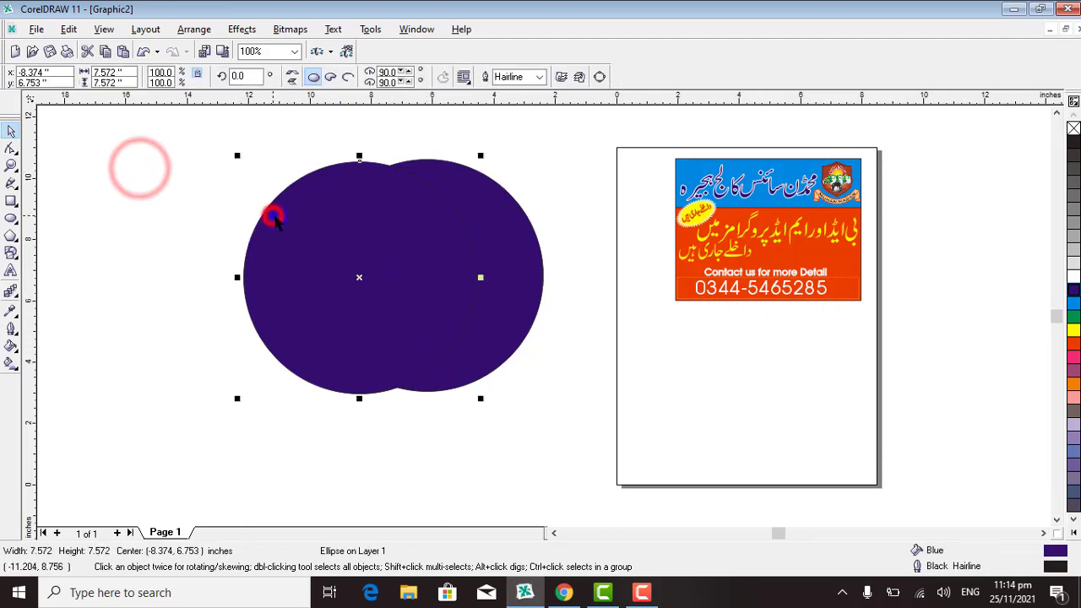
pyautogui.click(1074, 385)
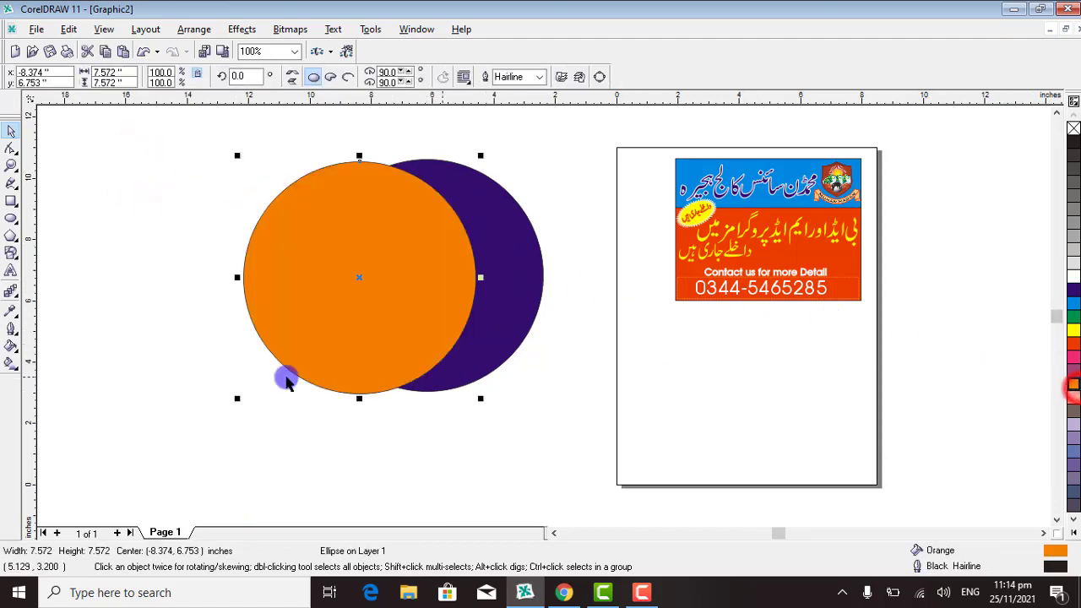
pyautogui.click(130, 319)
pyautogui.click(424, 221)
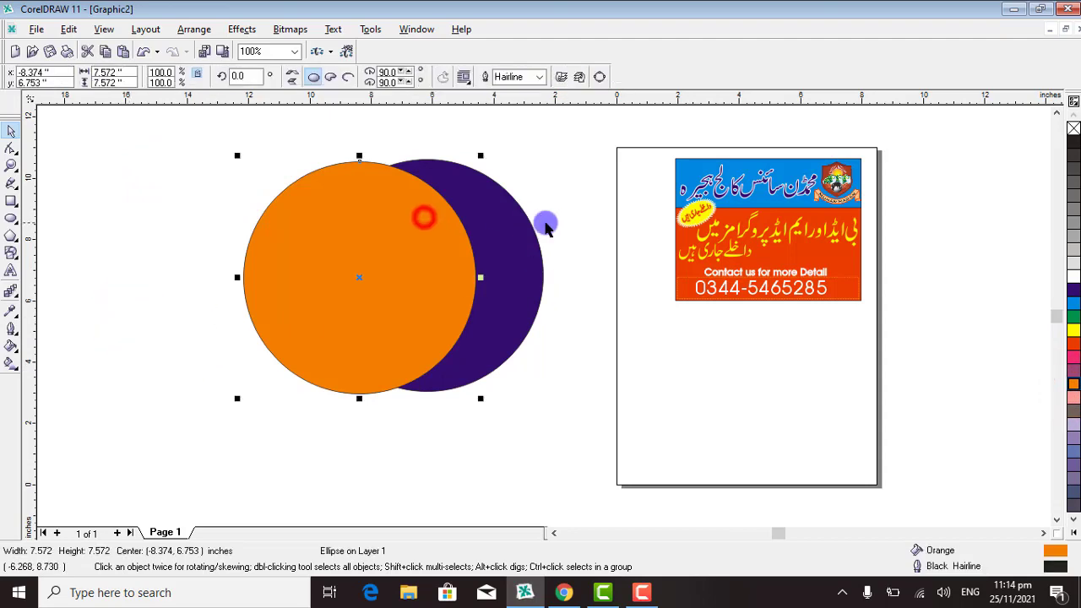
pyautogui.click(513, 228)
pyautogui.click(311, 280)
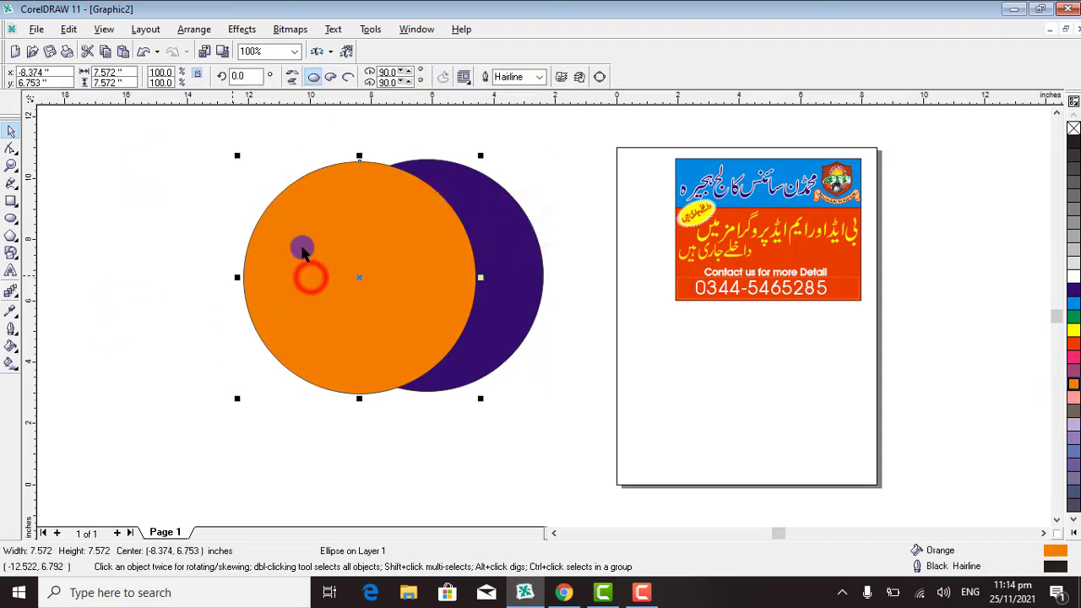
pyautogui.click(507, 224)
pyautogui.click(180, 221)
pyautogui.click(277, 236)
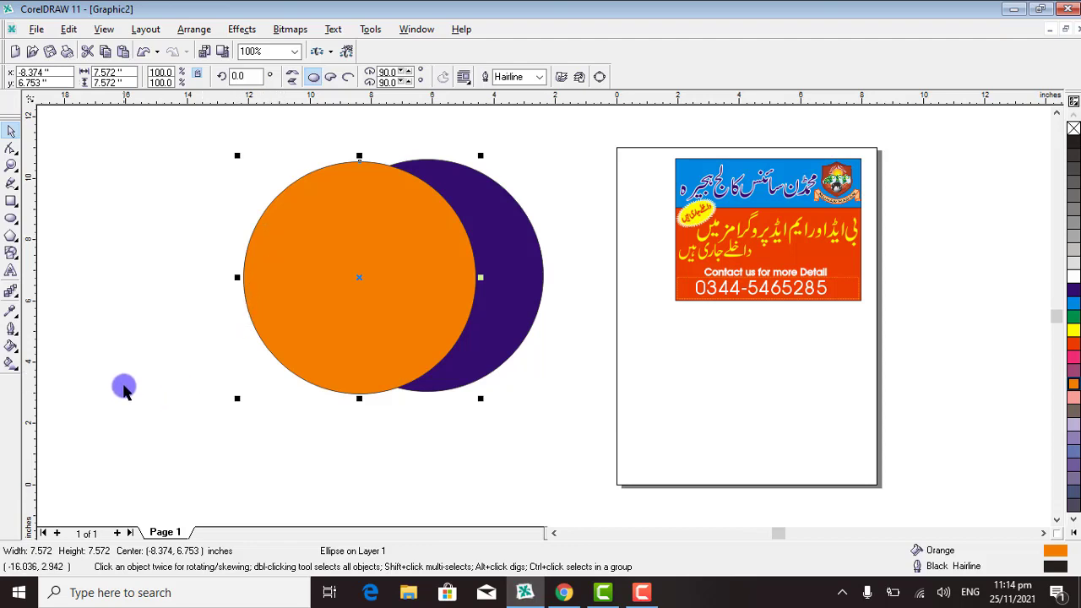
# Step: Apply a linear fountain transparency to the orange circle, running from its upper-left edge diagonally down to beyond the blue circle
pyautogui.click(14, 293)
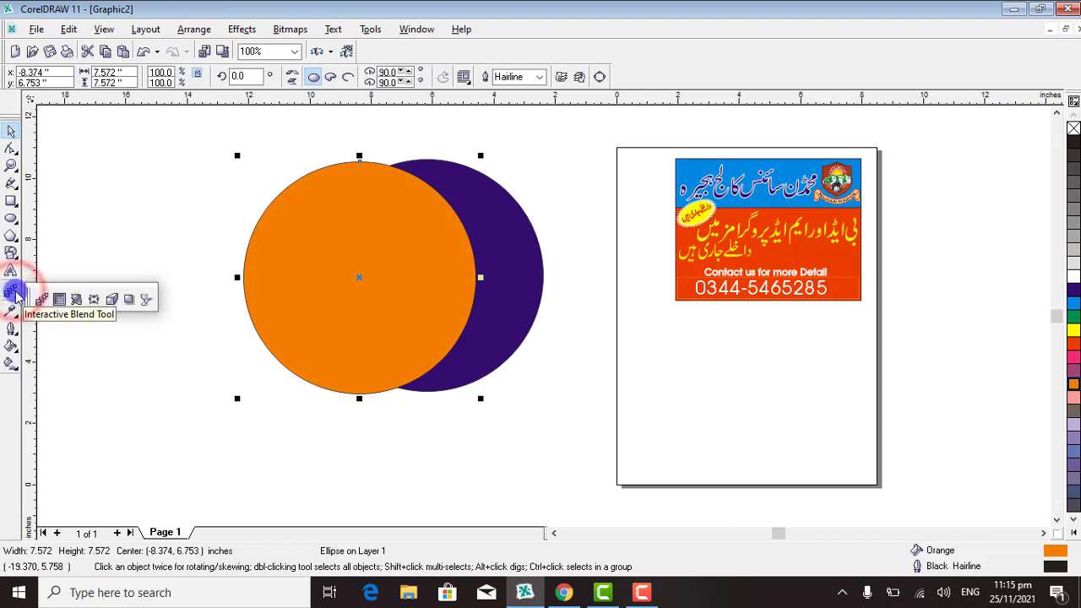
pyautogui.click(142, 301)
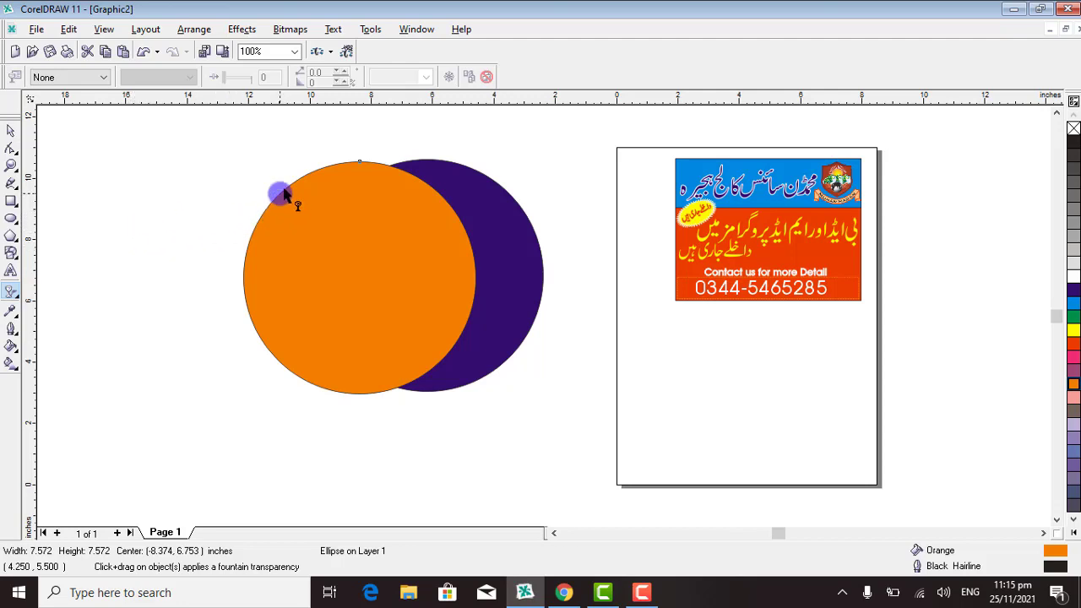
pyautogui.moveTo(283, 194); pyautogui.dragTo(297, 218)
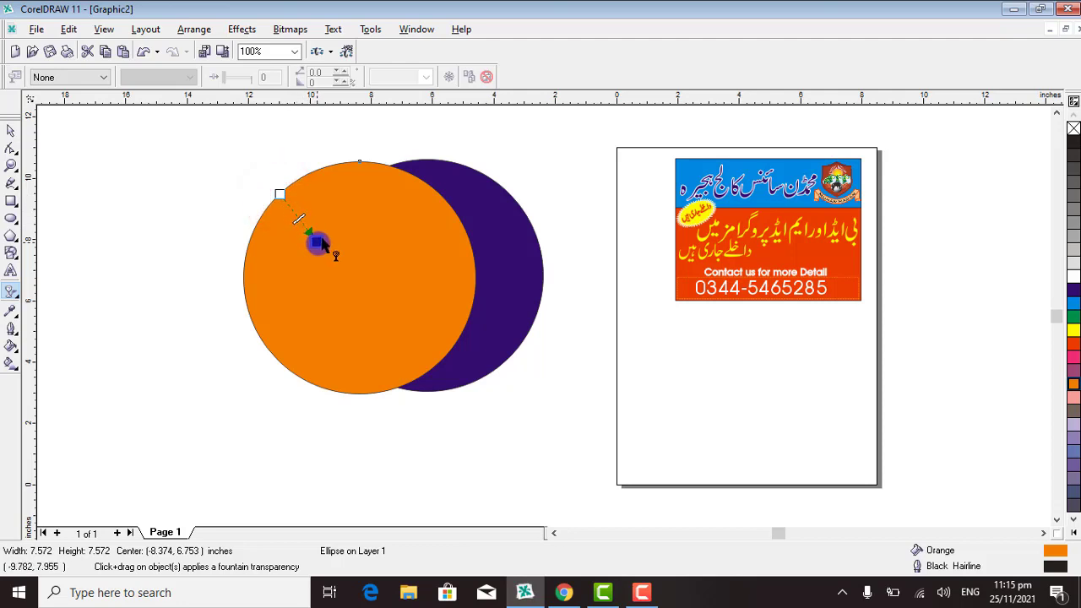
pyautogui.moveTo(351, 282); pyautogui.dragTo(446, 349)
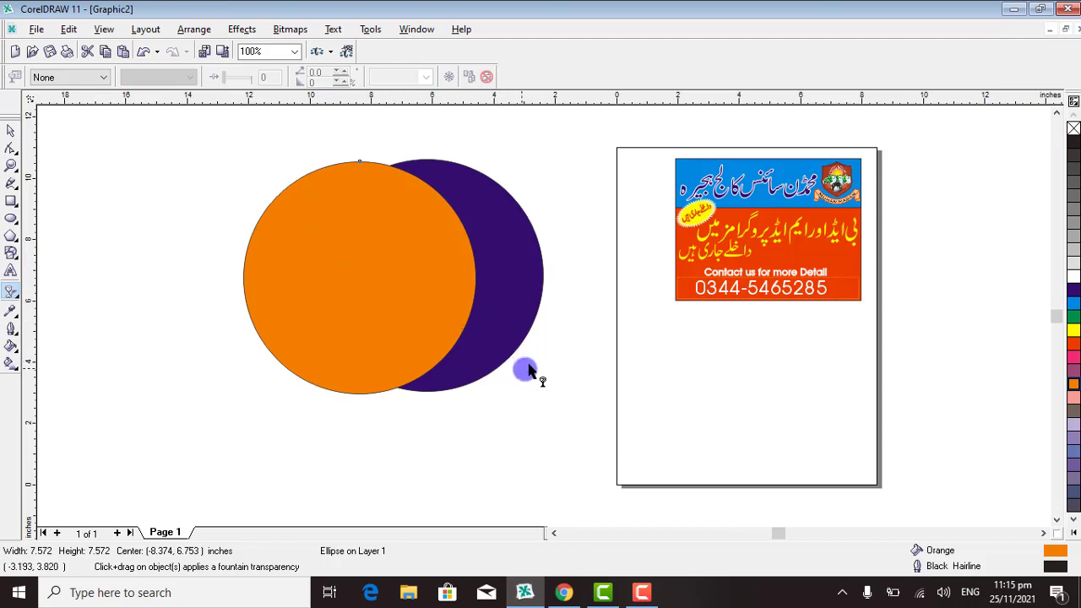
pyautogui.moveTo(527, 369); pyautogui.dragTo(594, 403)
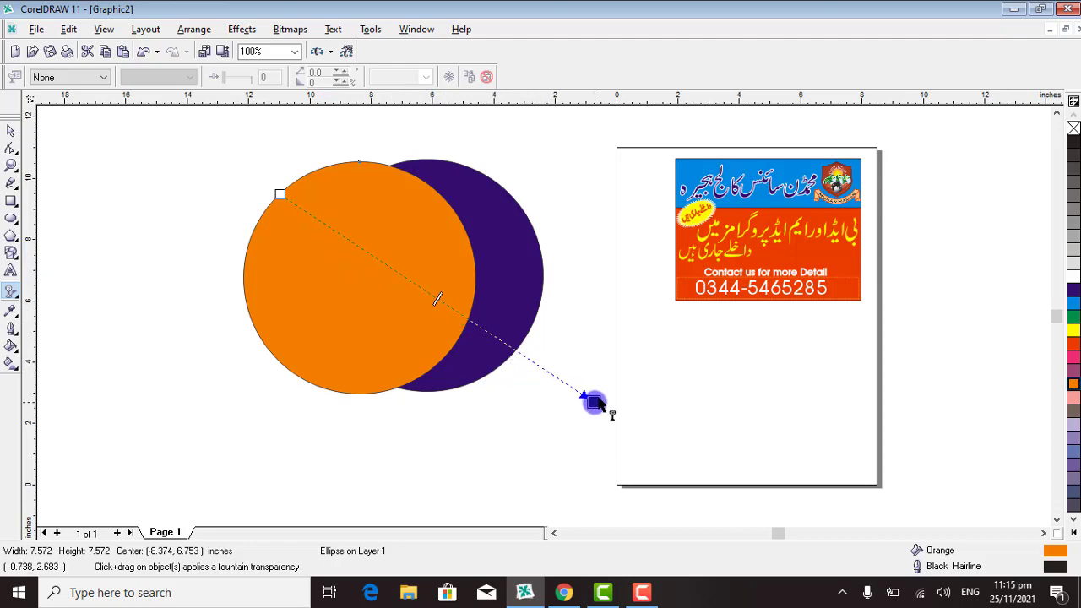
pyautogui.moveTo(594, 403); pyautogui.dragTo(591, 403)
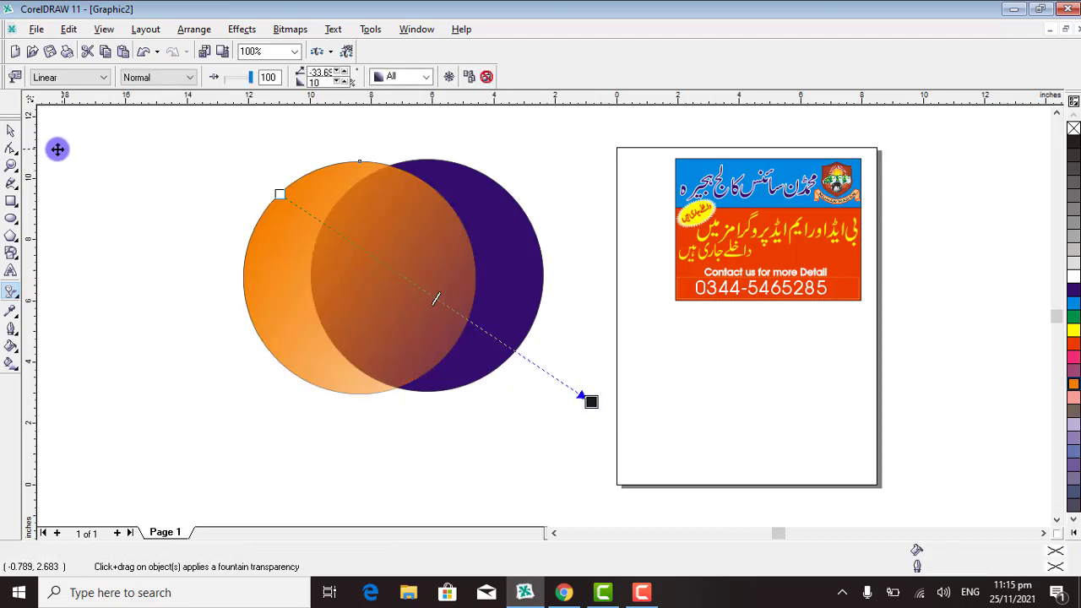
# Step: Move the orange circle over the blue circle so that it covers it, and fill it with Yellow
pyautogui.click(10, 166)
pyautogui.moveTo(175, 130); pyautogui.dragTo(598, 472)
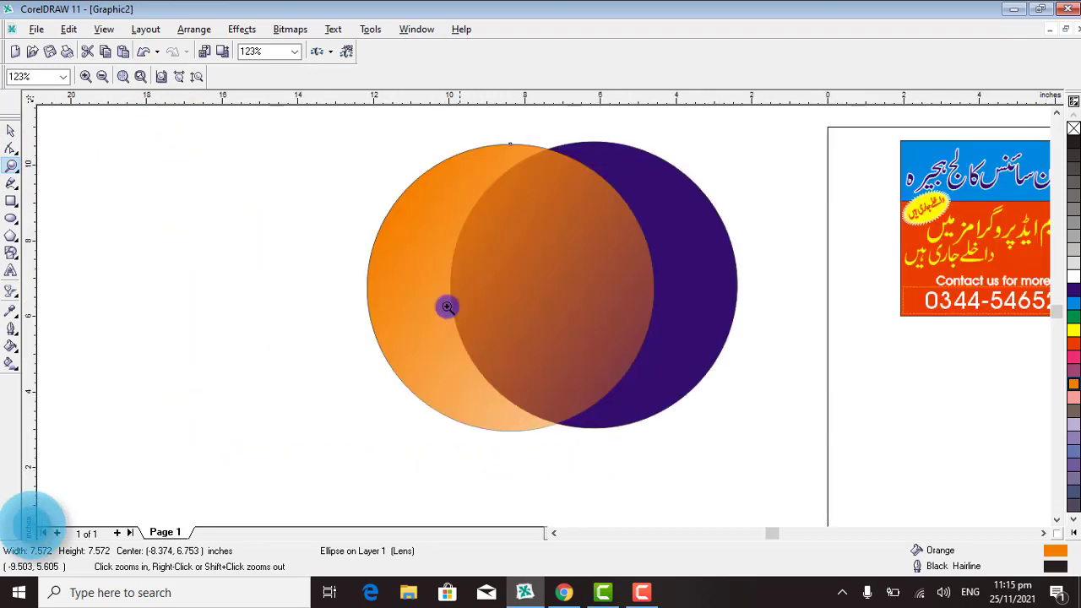
pyautogui.click(6, 129)
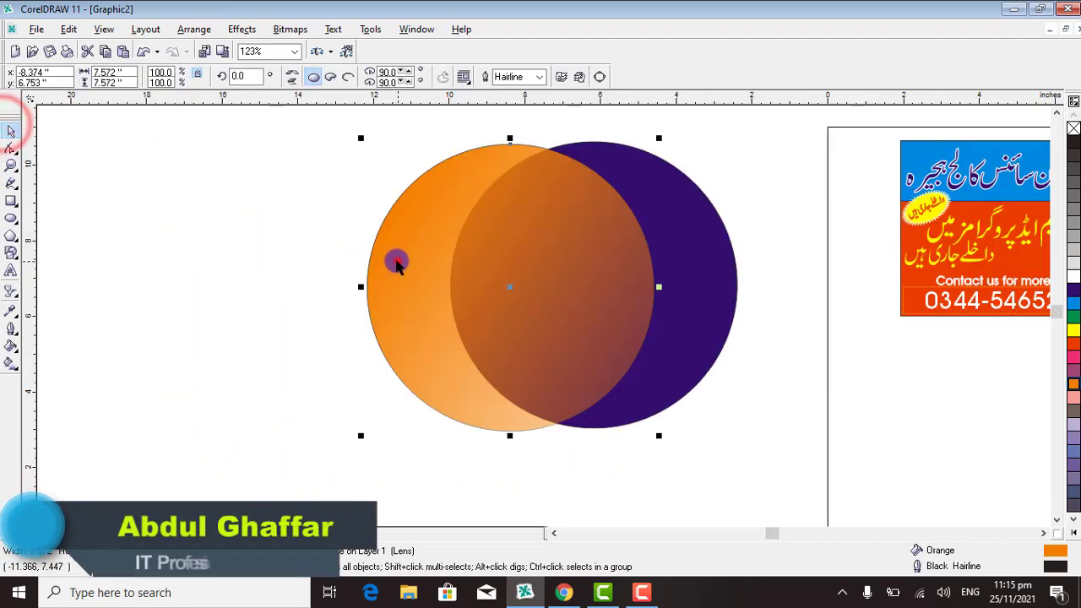
pyautogui.moveTo(398, 261); pyautogui.dragTo(878, 219)
pyautogui.moveTo(868, 268); pyautogui.dragTo(594, 287)
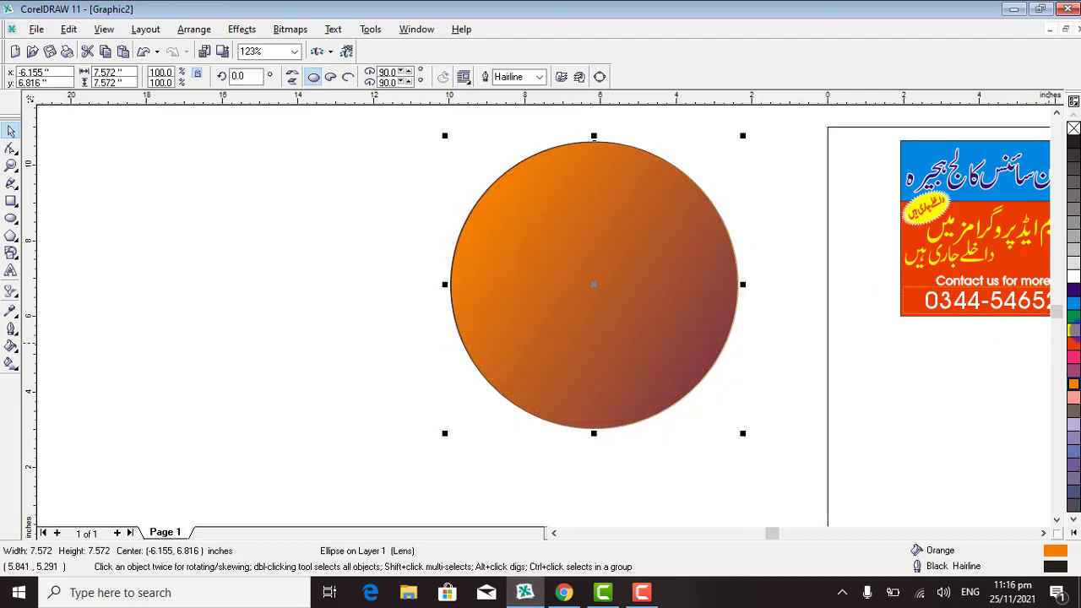
pyautogui.click(1074, 332)
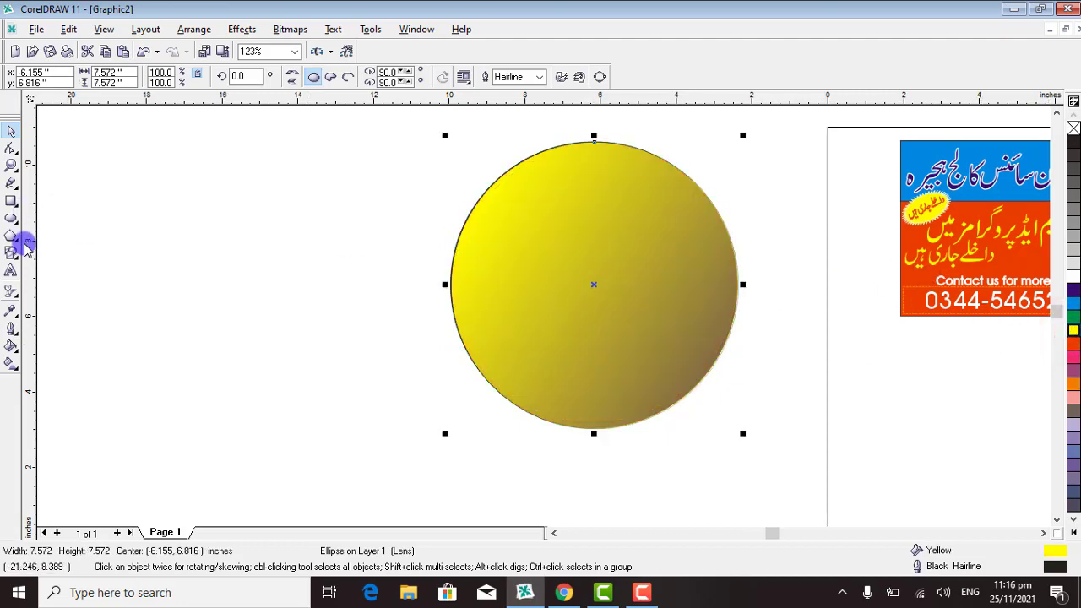
# Step: Extend the yellow circle's linear transparency to start well beyond its upper-left edge, and place the transparency midpoint near the circle's centre
pyautogui.click(11, 293)
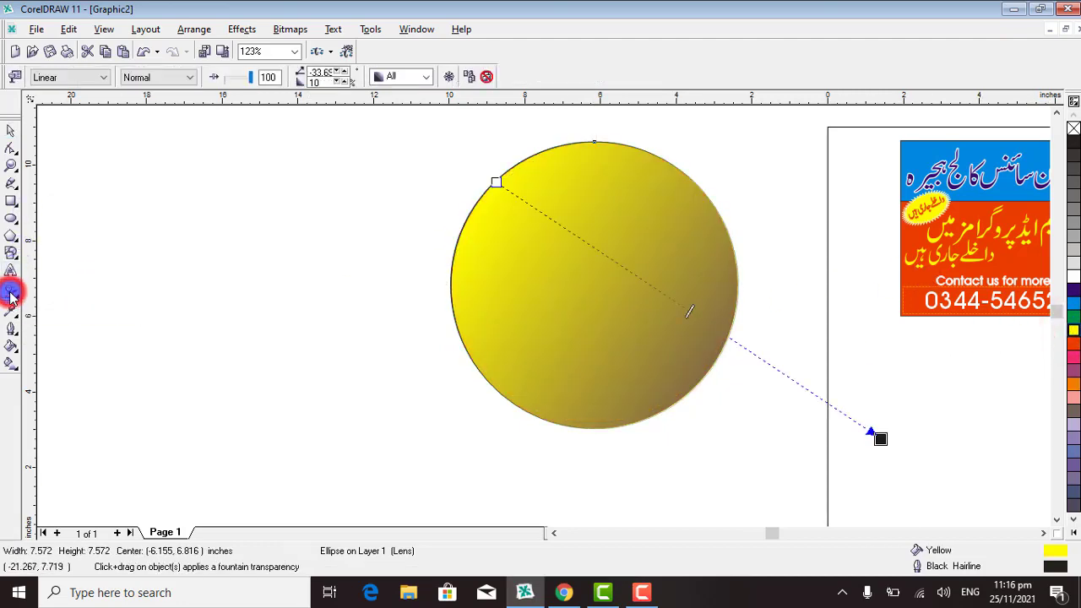
pyautogui.moveTo(683, 310); pyautogui.dragTo(589, 250)
pyautogui.click(584, 242)
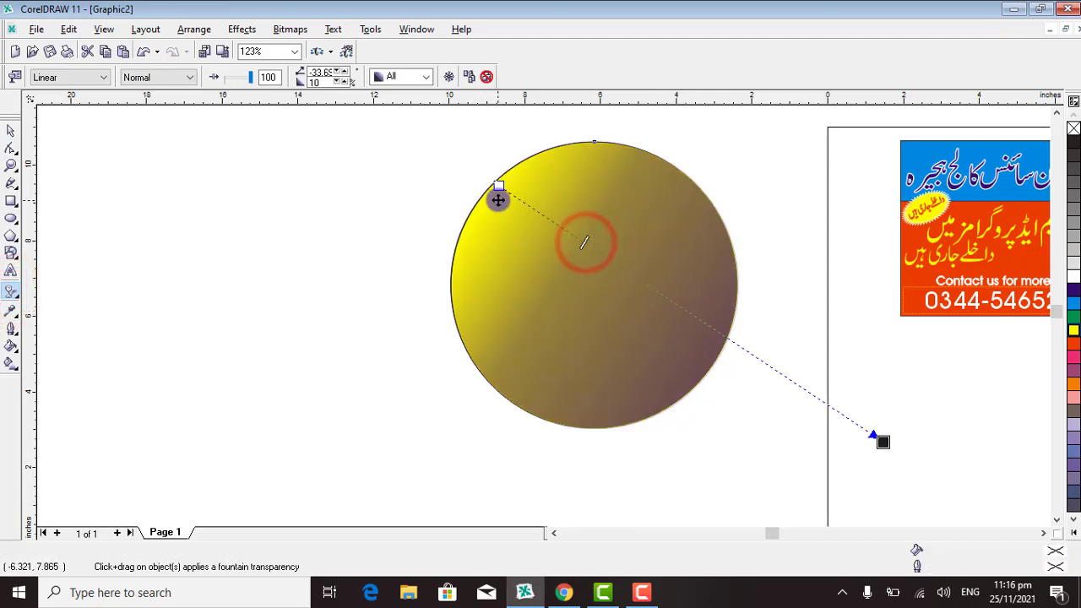
pyautogui.moveTo(495, 182); pyautogui.dragTo(317, 133)
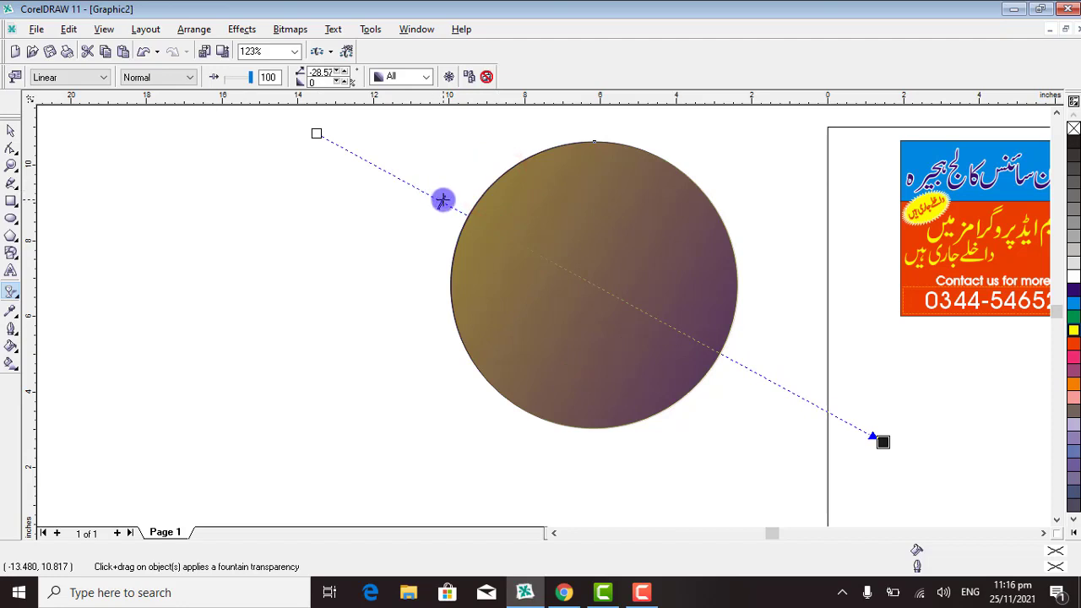
pyautogui.moveTo(441, 198); pyautogui.dragTo(588, 269)
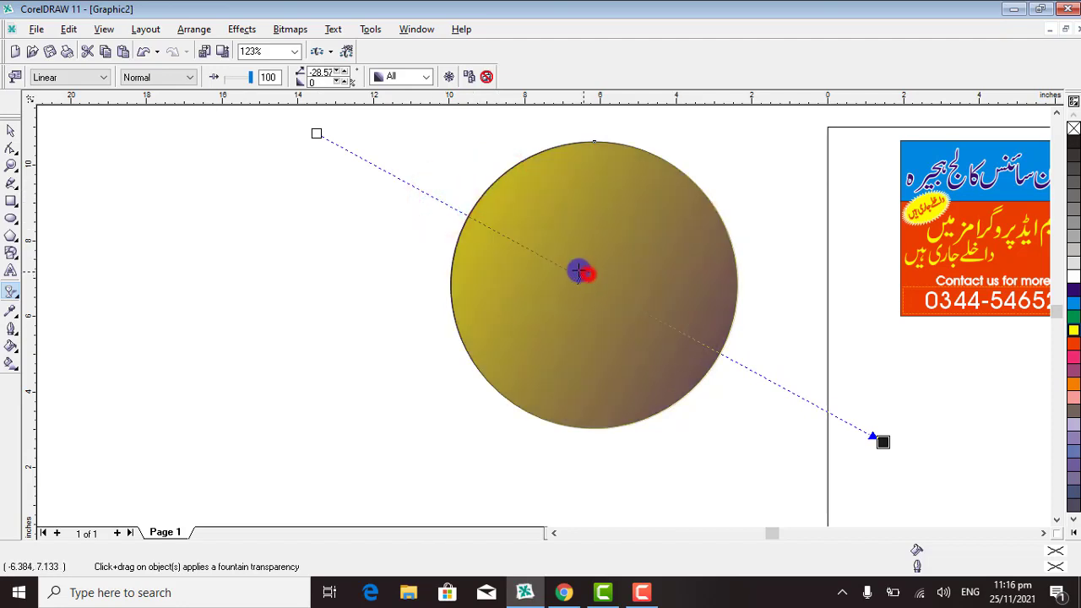
pyautogui.click(581, 271)
pyautogui.click(11, 131)
pyautogui.click(353, 308)
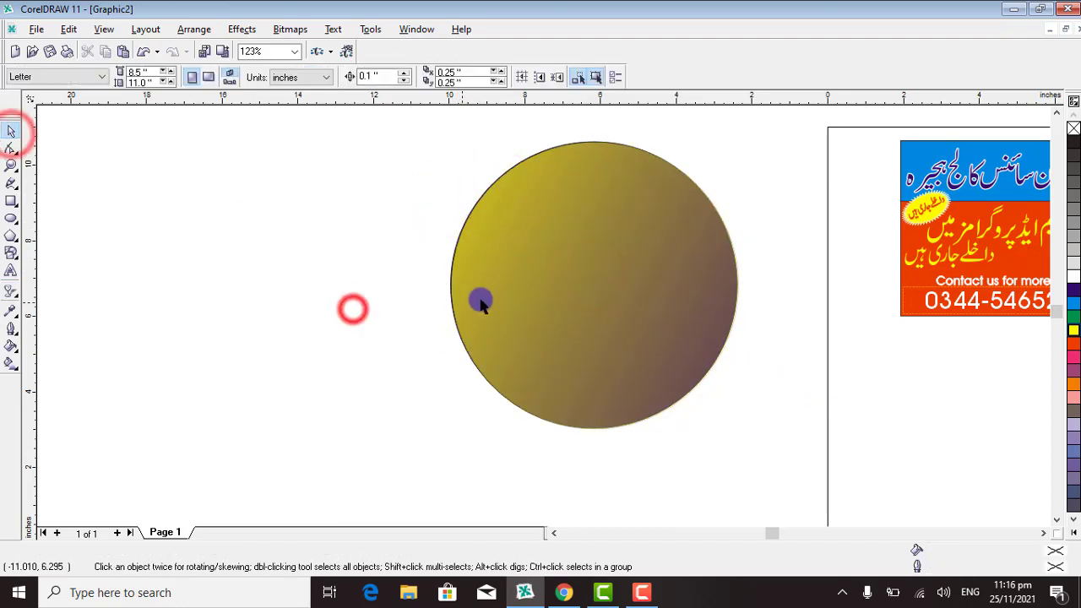
# Step: Shift the yellow circle slightly upward to expose the blue circle beneath, and fill the blue circle with Red
pyautogui.click(493, 277)
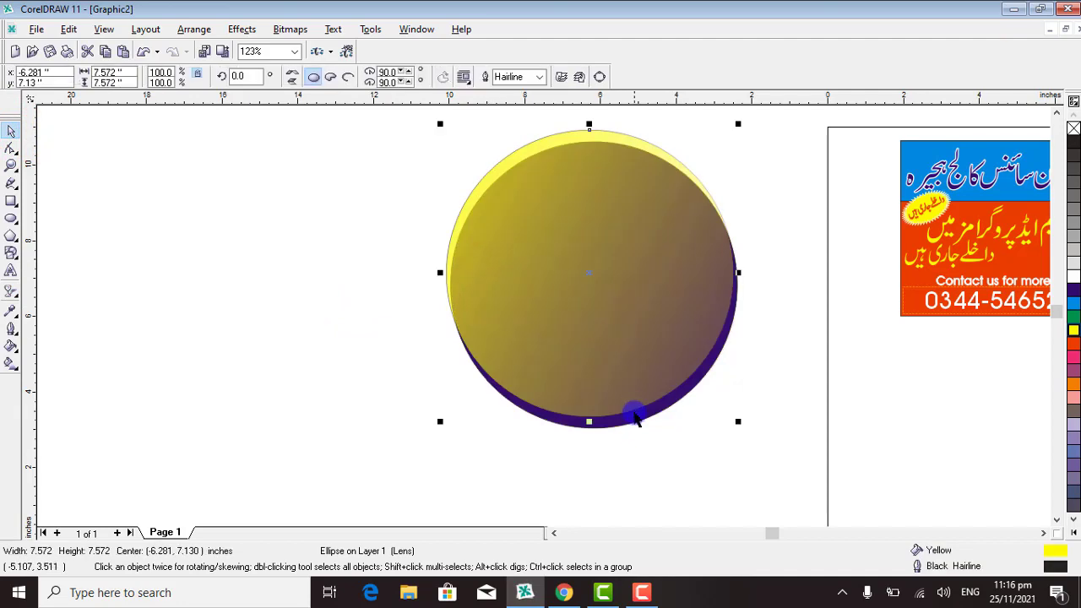
pyautogui.click(635, 424)
pyautogui.click(1074, 343)
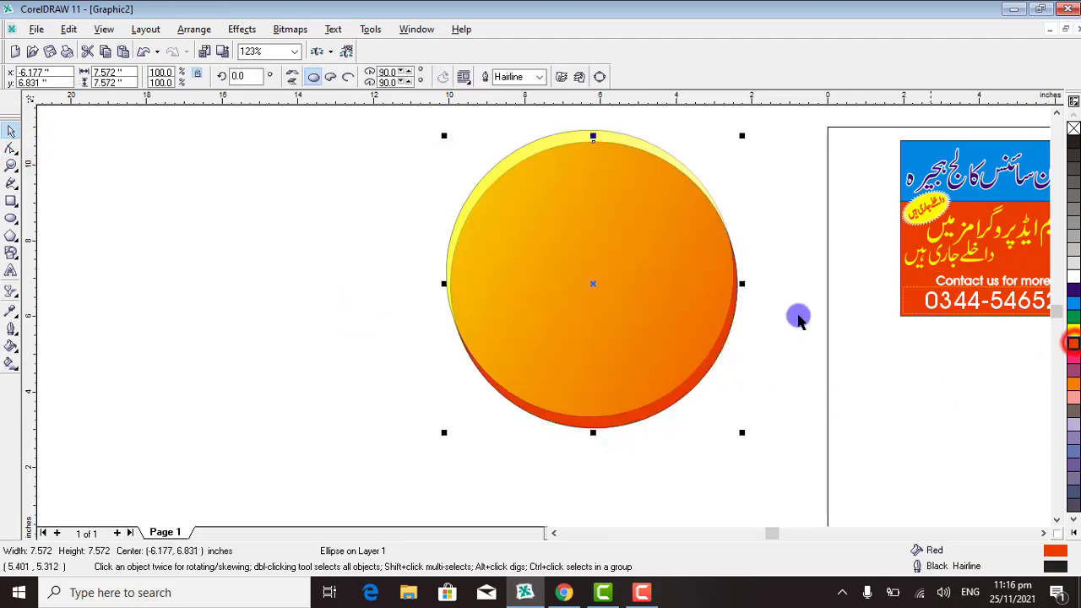
# Step: Reposition the yellow circle and align it with the red circle so that their centres coincide
pyautogui.moveTo(618, 265); pyautogui.dragTo(620, 279)
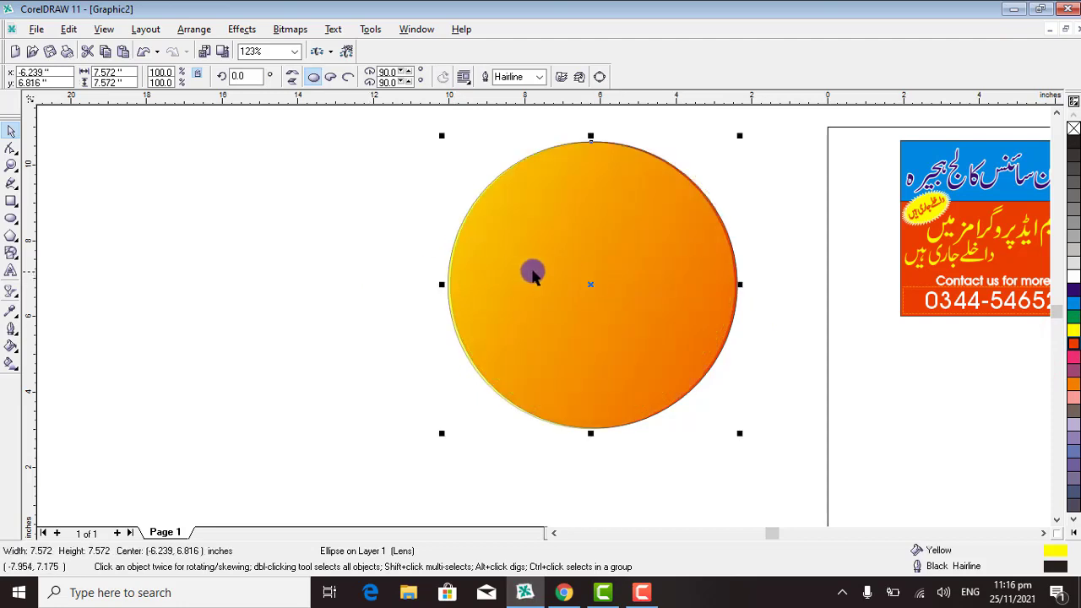
pyautogui.moveTo(532, 273); pyautogui.dragTo(425, 273)
pyautogui.keyDown('shift'); pyautogui.click(728, 268); pyautogui.keyUp('shift')
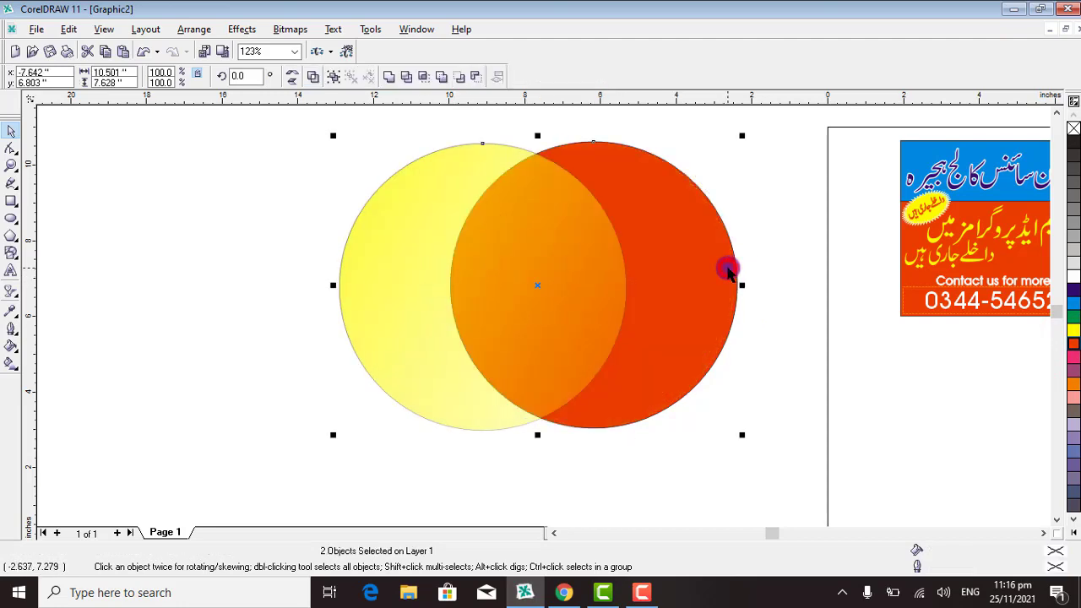
pyautogui.press('c')
pyautogui.click(335, 272)
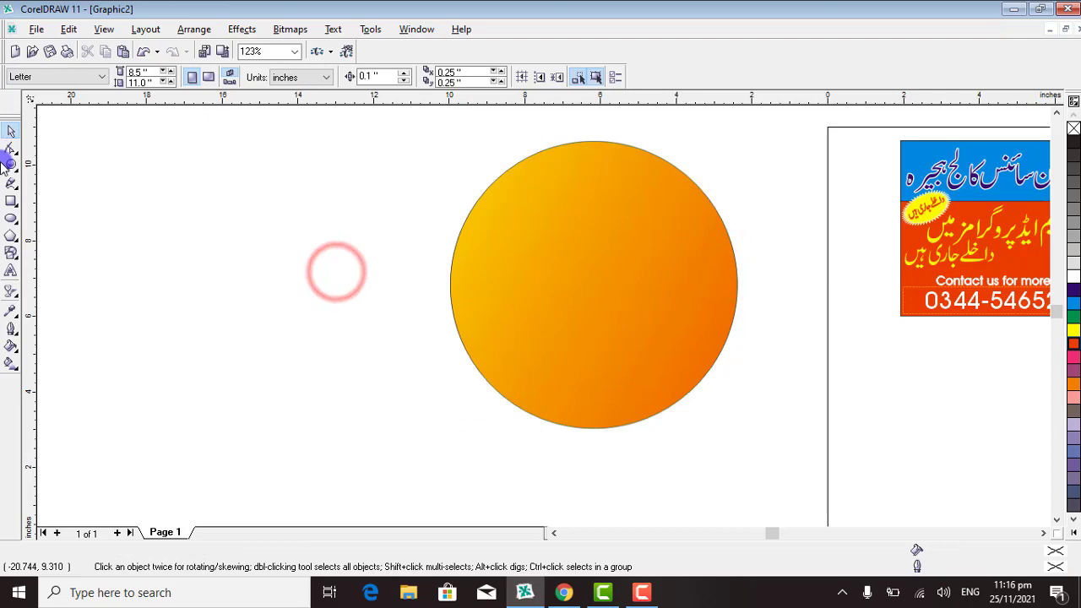
# Step: Reposition the yellow circle's transparency midpoint near its centre and shorten the fountain to end just past the circle's lower-right edge
pyautogui.click(11, 164)
pyautogui.moveTo(401, 144); pyautogui.dragTo(737, 443)
pyautogui.moveTo(578, 327); pyautogui.dragTo(806, 519)
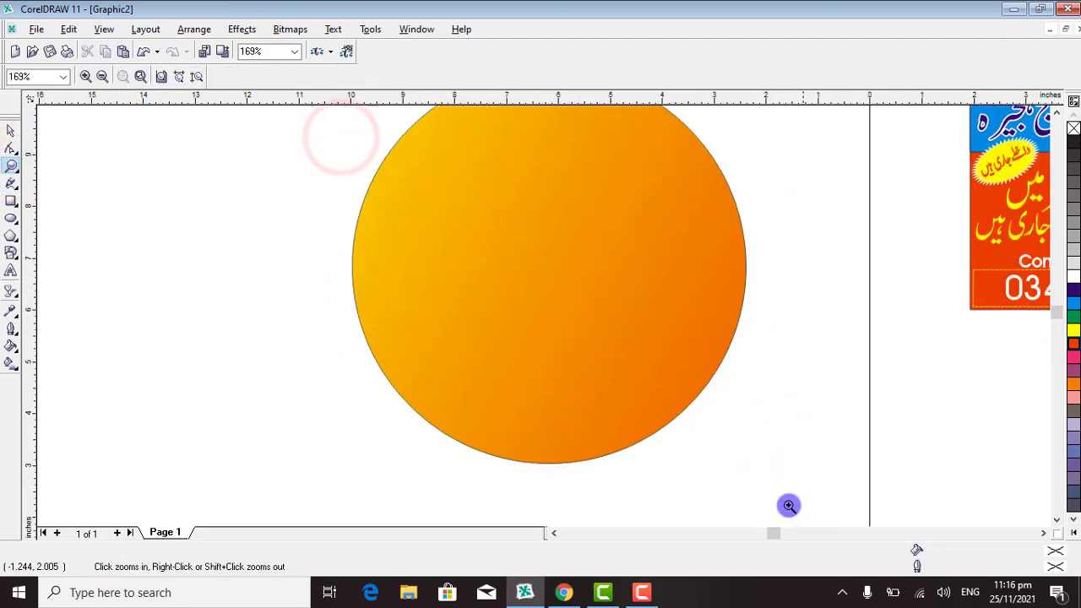
pyautogui.click(514, 309)
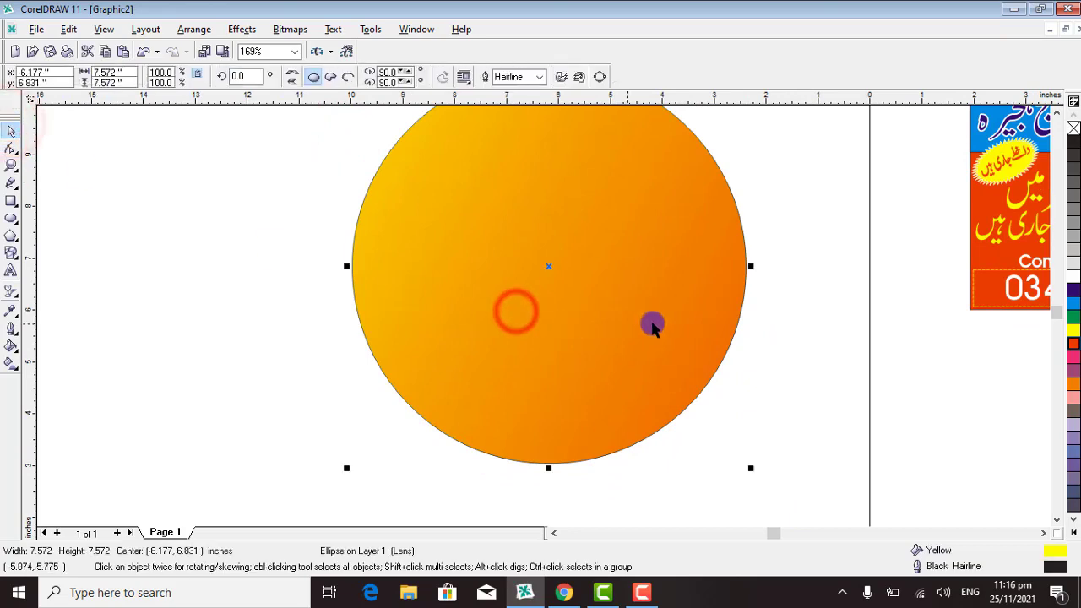
pyautogui.click(7, 291)
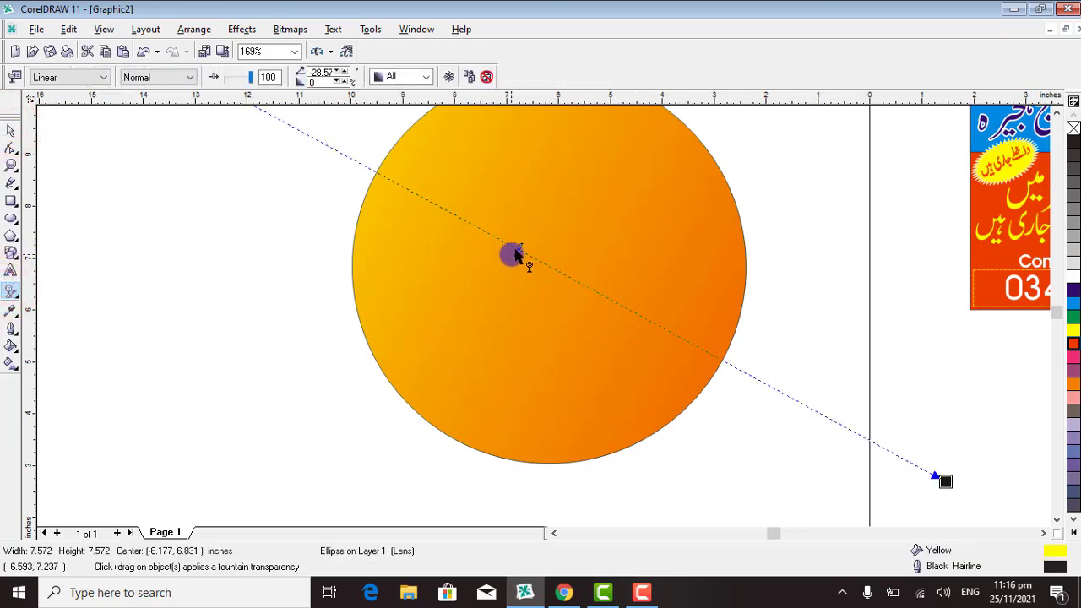
pyautogui.click(510, 253)
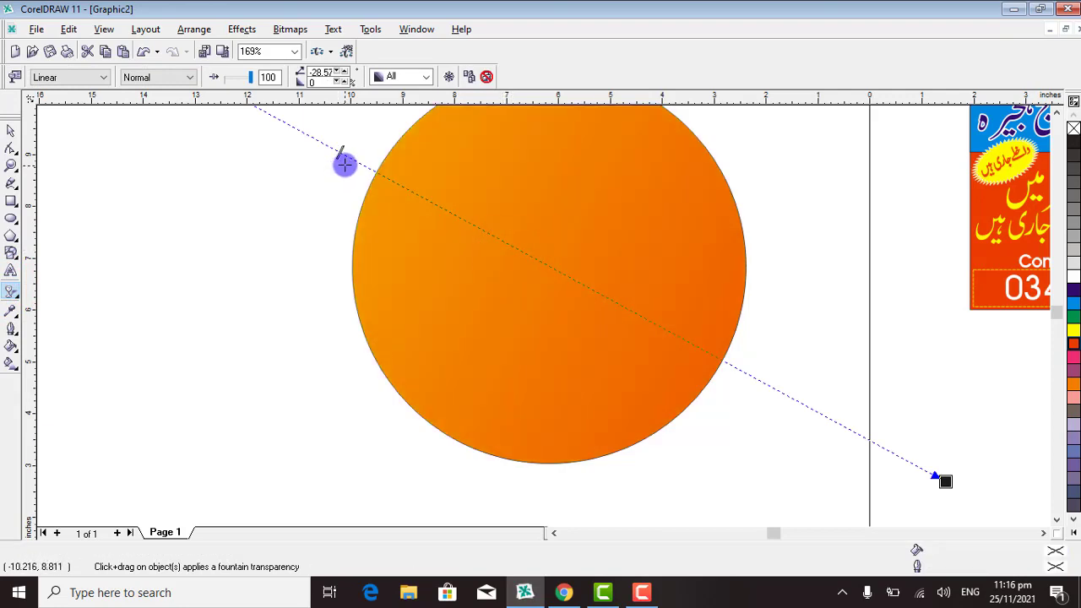
pyautogui.moveTo(422, 207); pyautogui.dragTo(580, 285)
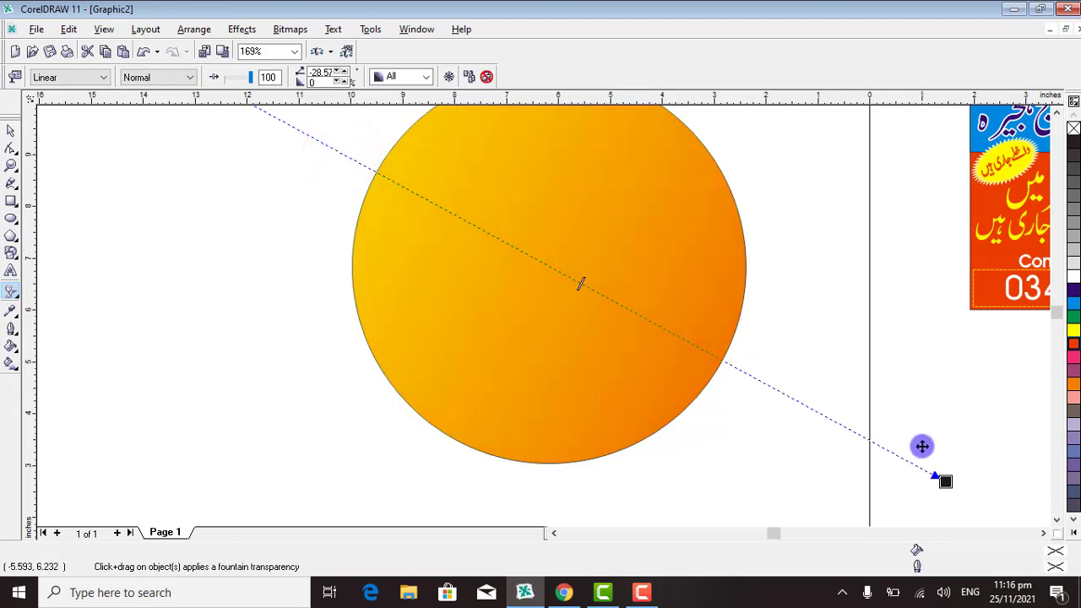
pyautogui.moveTo(945, 484); pyautogui.dragTo(753, 373)
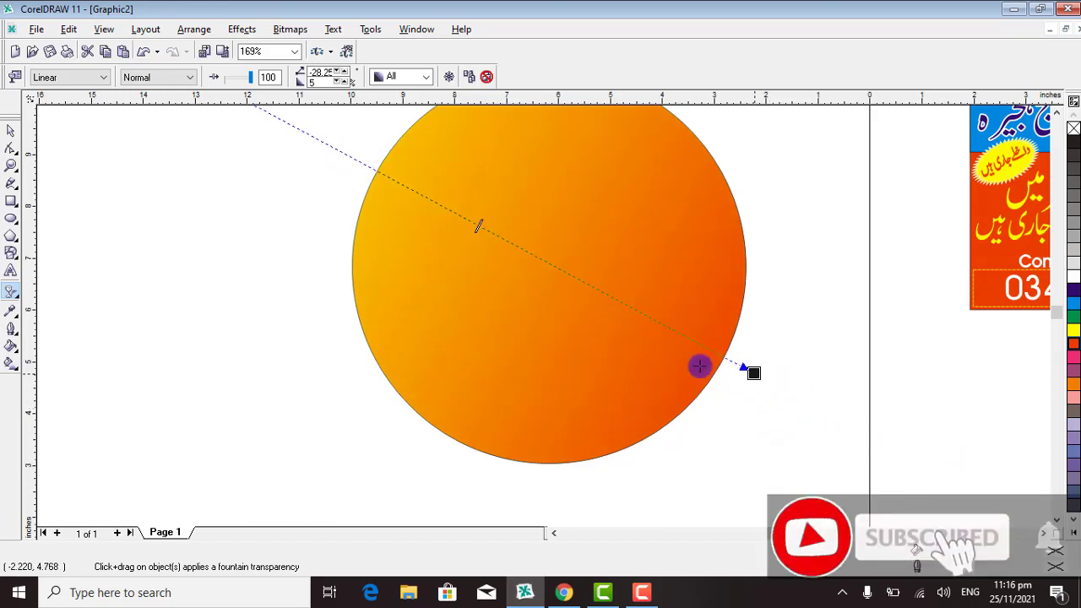
pyautogui.click(9, 131)
pyautogui.click(220, 268)
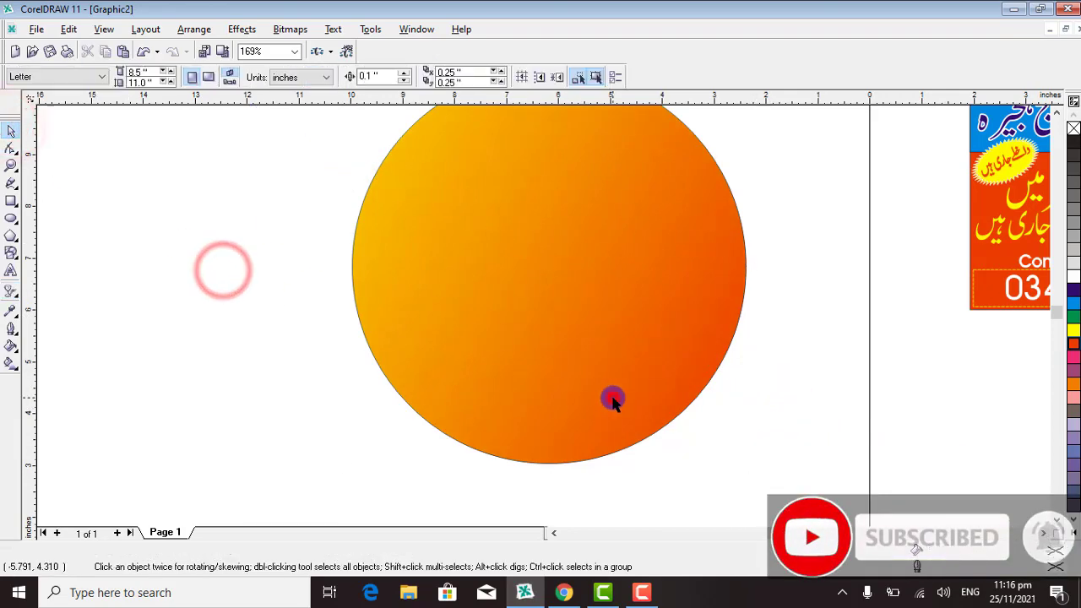
# Step: Offset the yellow circle slightly up and to the left, and fill the exposed red circle with Green
pyautogui.click(612, 397)
pyautogui.moveTo(599, 382); pyautogui.dragTo(595, 369)
pyautogui.click(659, 410)
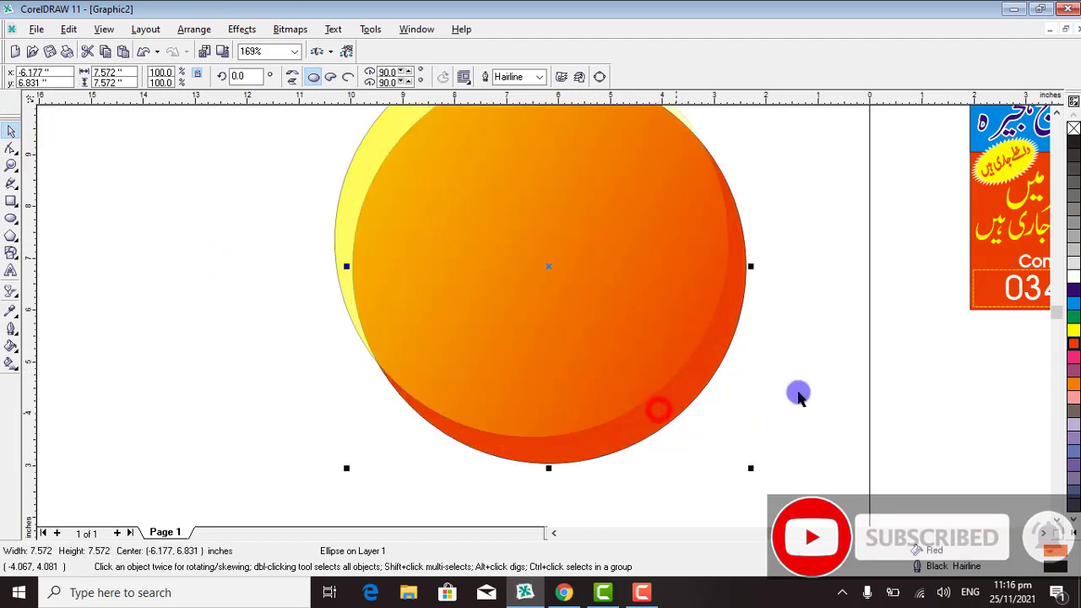
pyautogui.click(1073, 316)
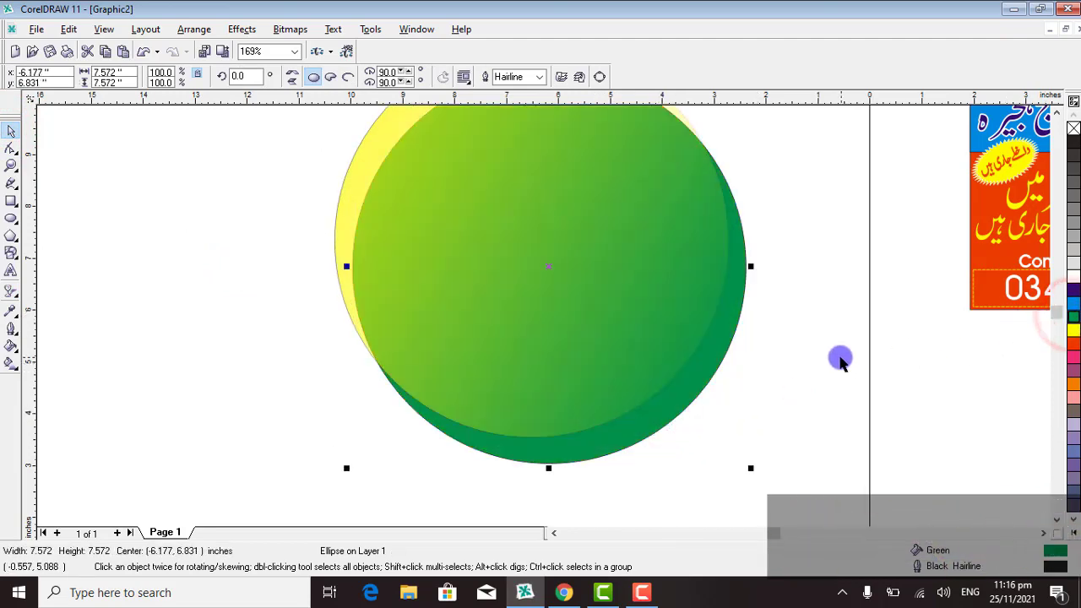
# Step: Align the green and yellow circles on both axes so that they share the same centre
pyautogui.keyDown('shift'); pyautogui.click(343, 200); pyautogui.keyUp('shift')
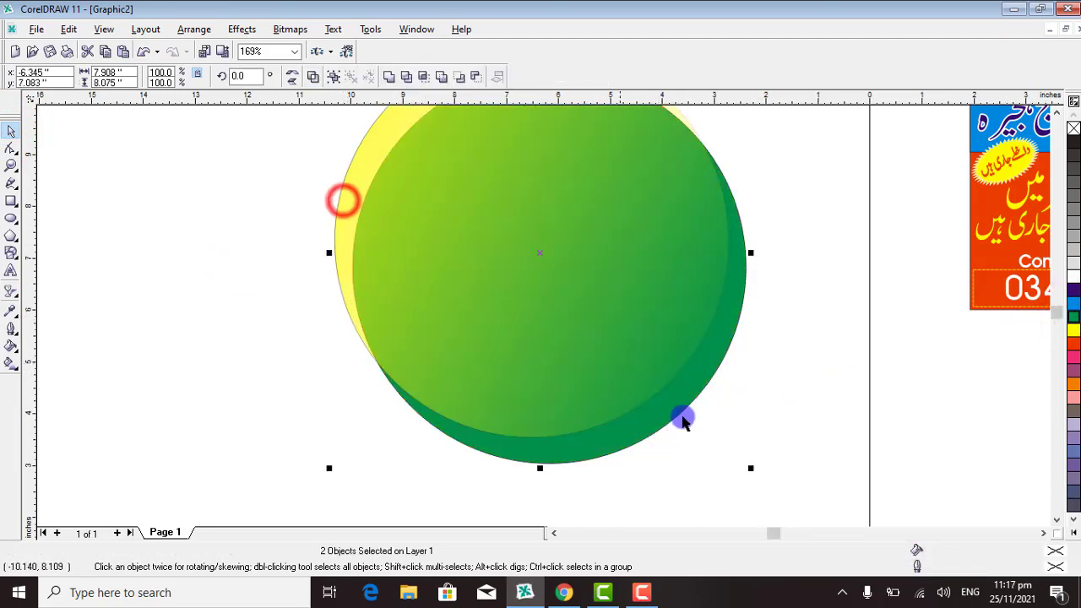
pyautogui.click(663, 422)
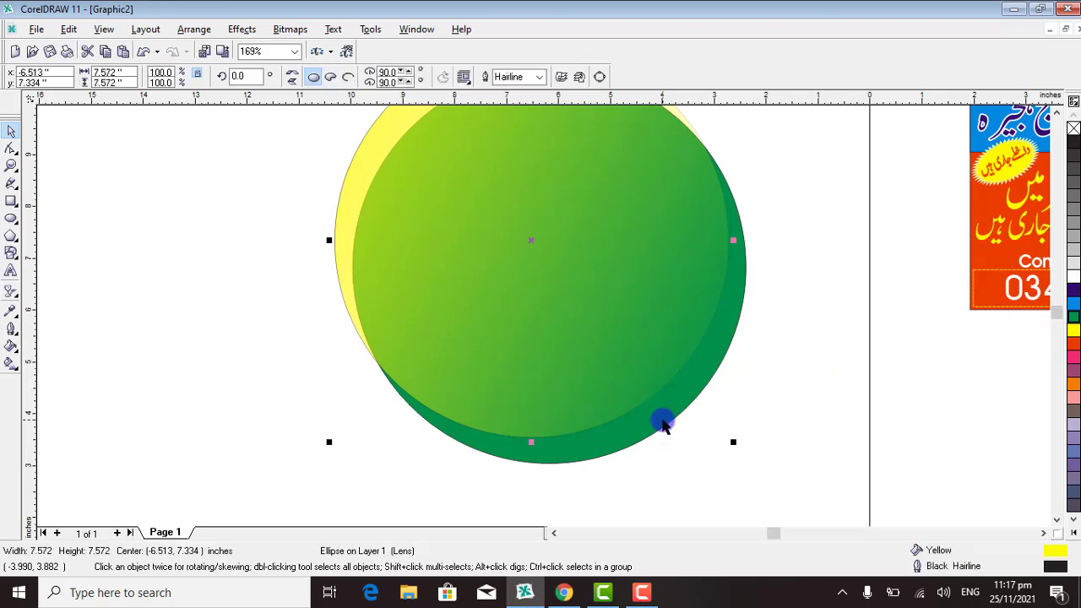
pyautogui.click(790, 386)
pyautogui.click(712, 355)
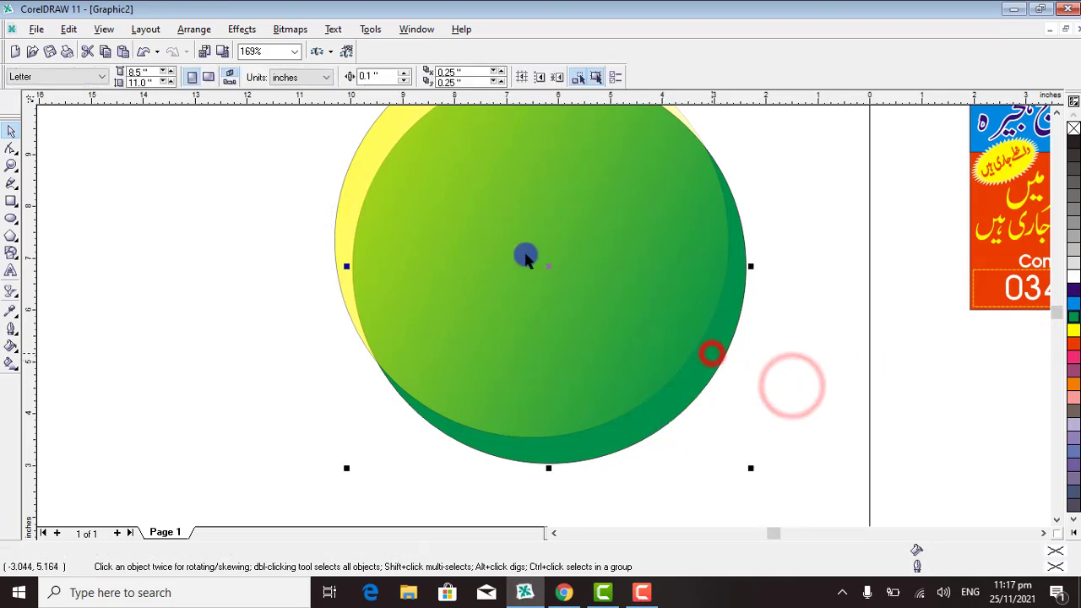
pyautogui.keyDown('shift'); pyautogui.click(346, 181); pyautogui.keyUp('shift')
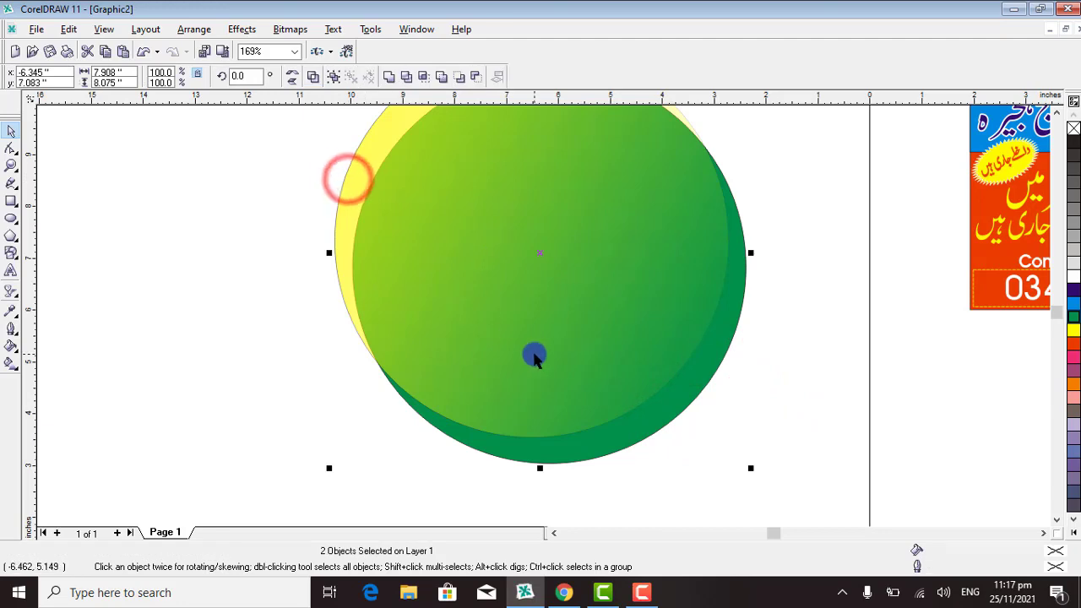
pyautogui.press('c')
pyautogui.press('e')
pyautogui.click(778, 339)
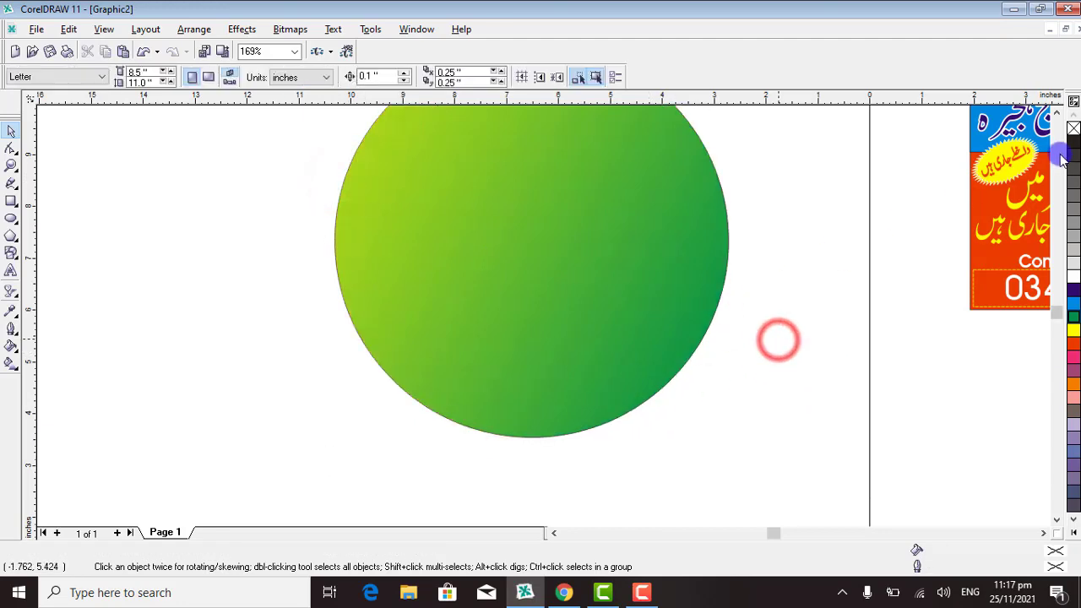
# Step: Undock the Default CMYK palette into a floating window and dock it again
pyautogui.doubleClick(1069, 103)
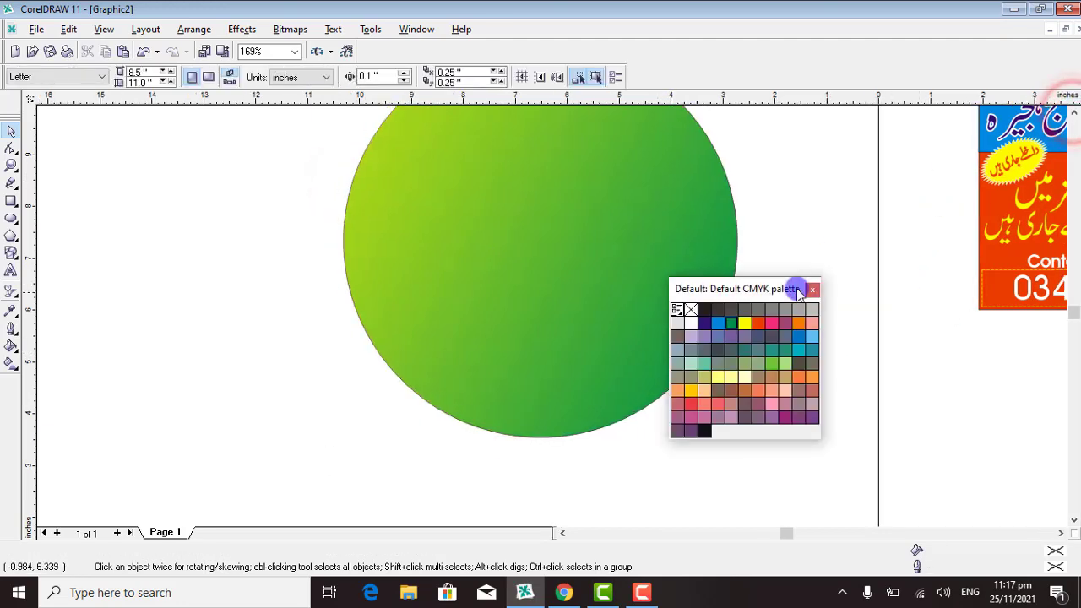
pyautogui.doubleClick(764, 286)
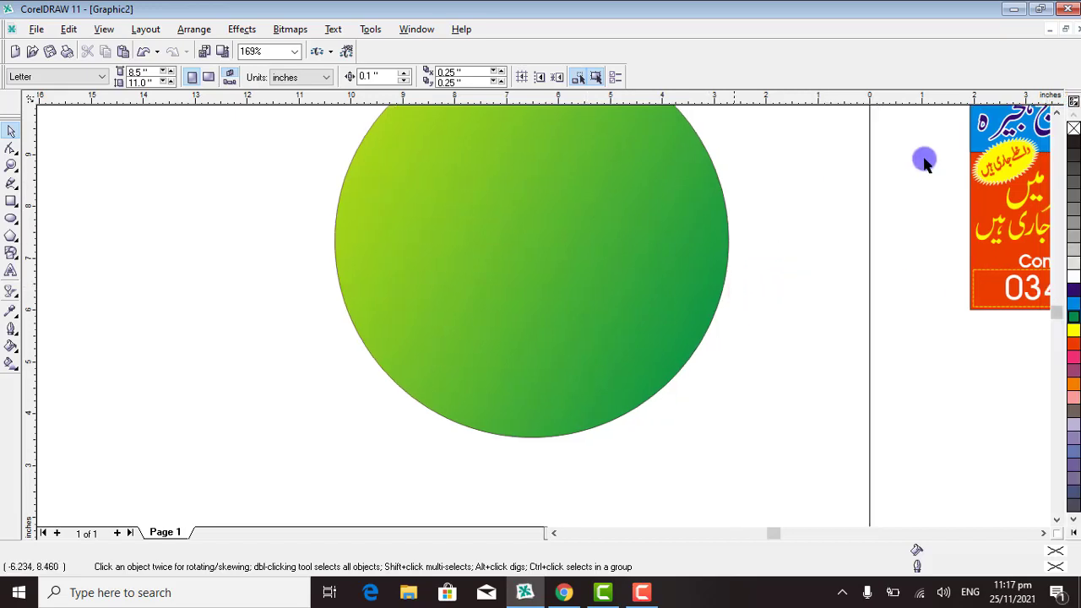
# Step: Move the yellow circle so its centre lies about 1.3 inches left and 0.3 inches above the green circle's centre
pyautogui.click(1056, 116)
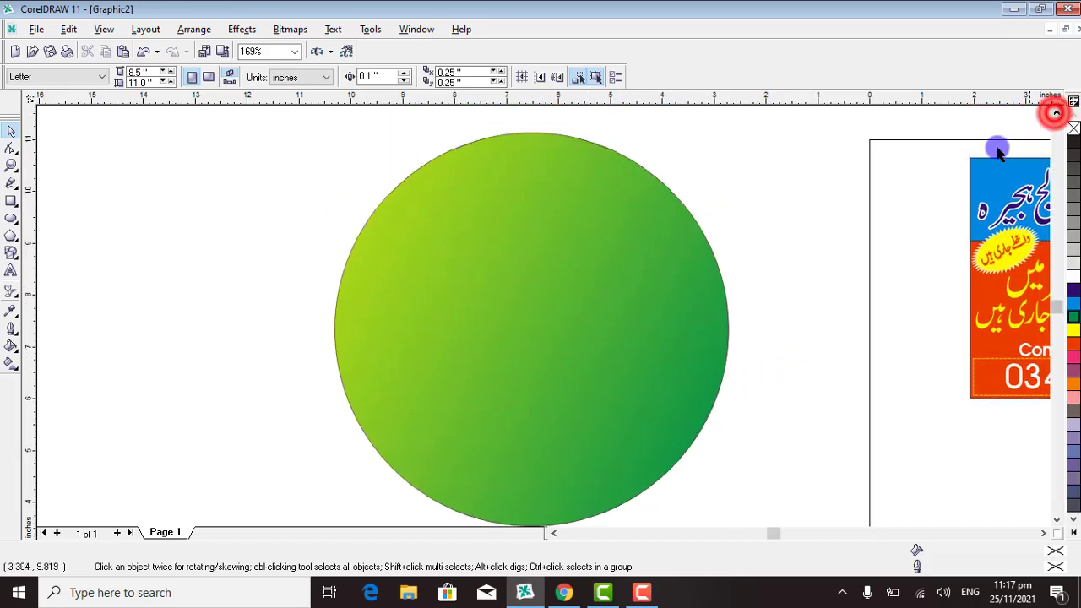
pyautogui.click(164, 218)
pyautogui.moveTo(414, 294); pyautogui.dragTo(357, 277)
pyautogui.moveTo(310, 247); pyautogui.dragTo(266, 253)
pyautogui.click(644, 270)
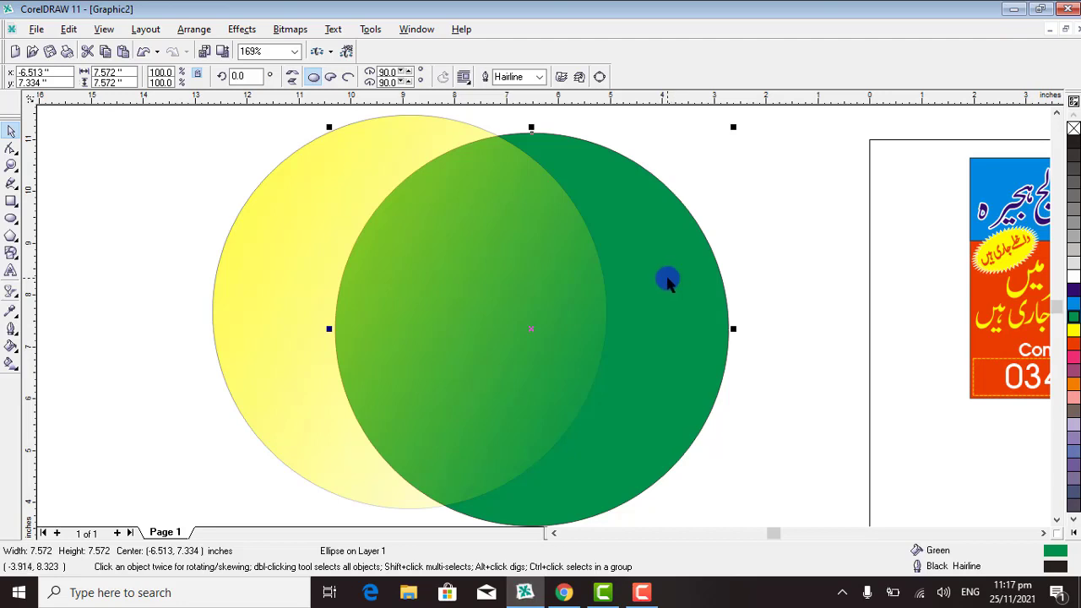
pyautogui.moveTo(357, 246); pyautogui.dragTo(403, 256)
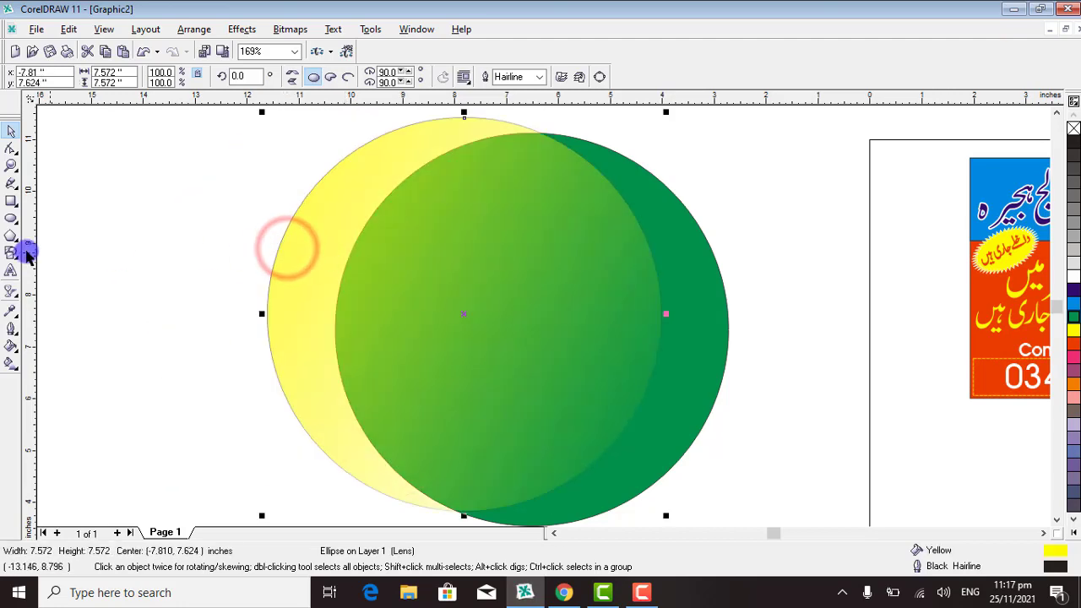
# Step: Change the yellow circle's transparency to Radial and redraw its gradient several times, ending with a small see-through spot near the centre
pyautogui.click(11, 293)
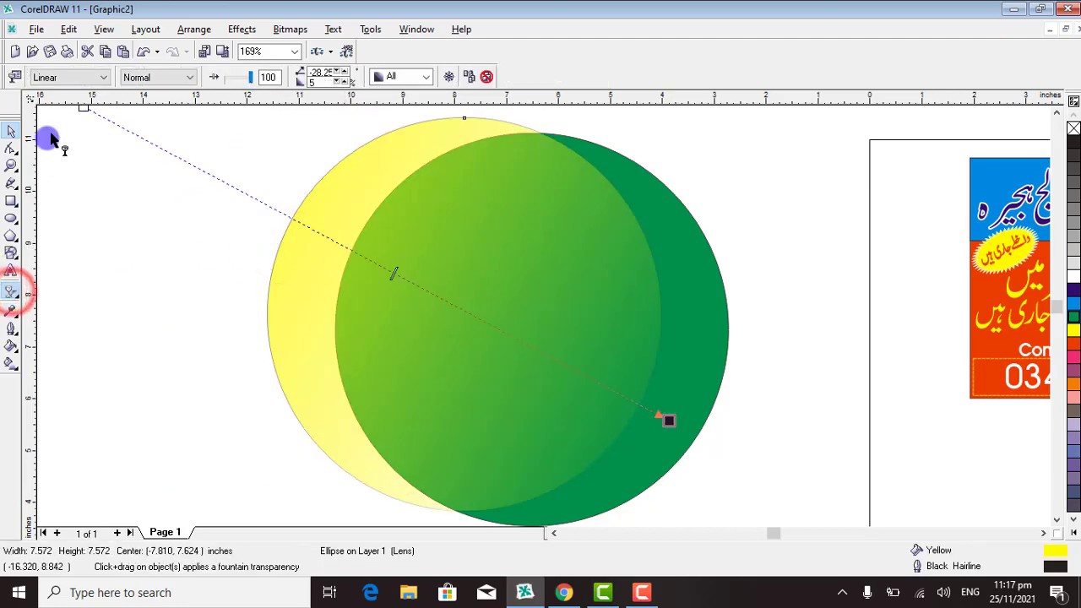
pyautogui.click(101, 78)
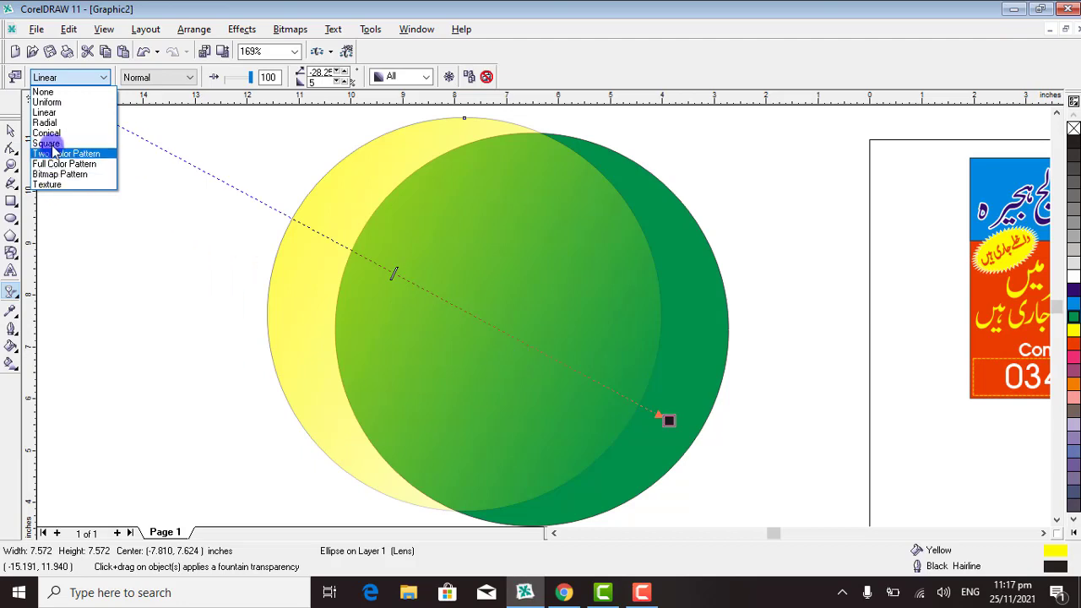
pyautogui.click(51, 125)
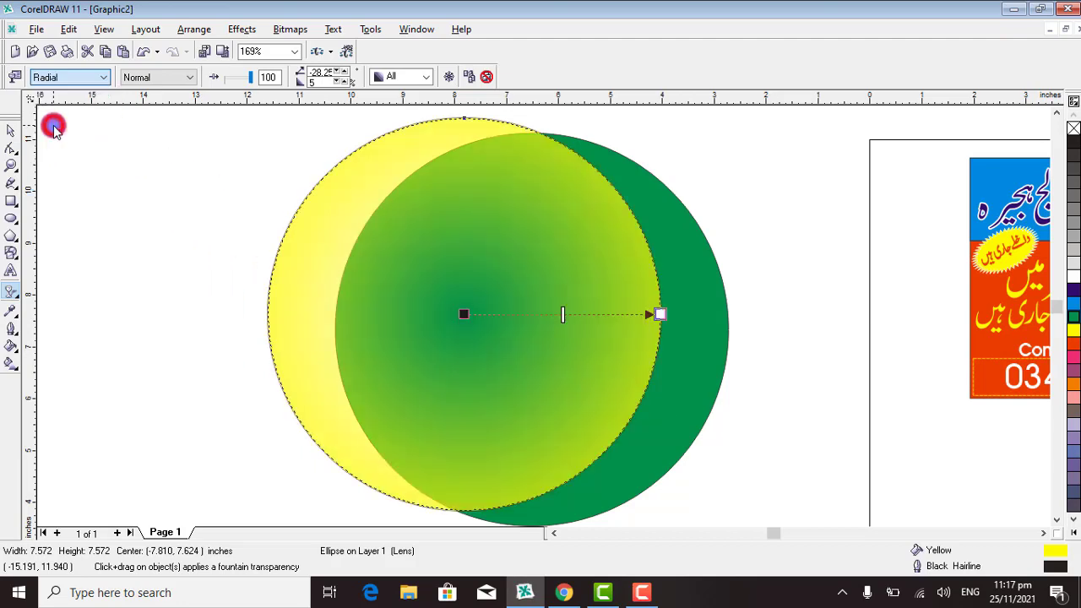
pyautogui.moveTo(341, 307); pyautogui.dragTo(428, 327)
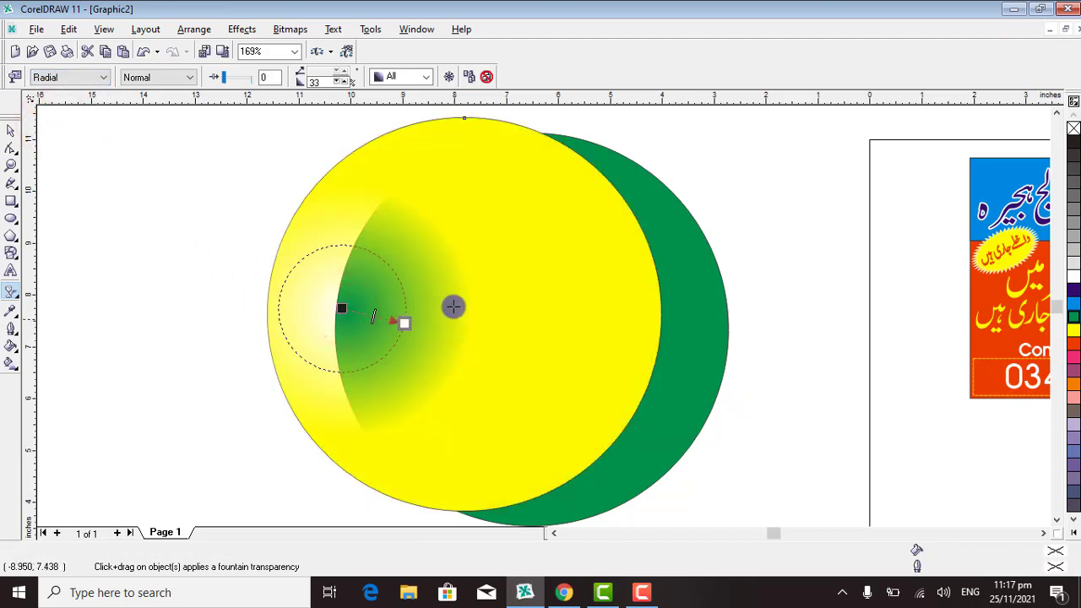
pyautogui.moveTo(474, 294); pyautogui.dragTo(622, 367)
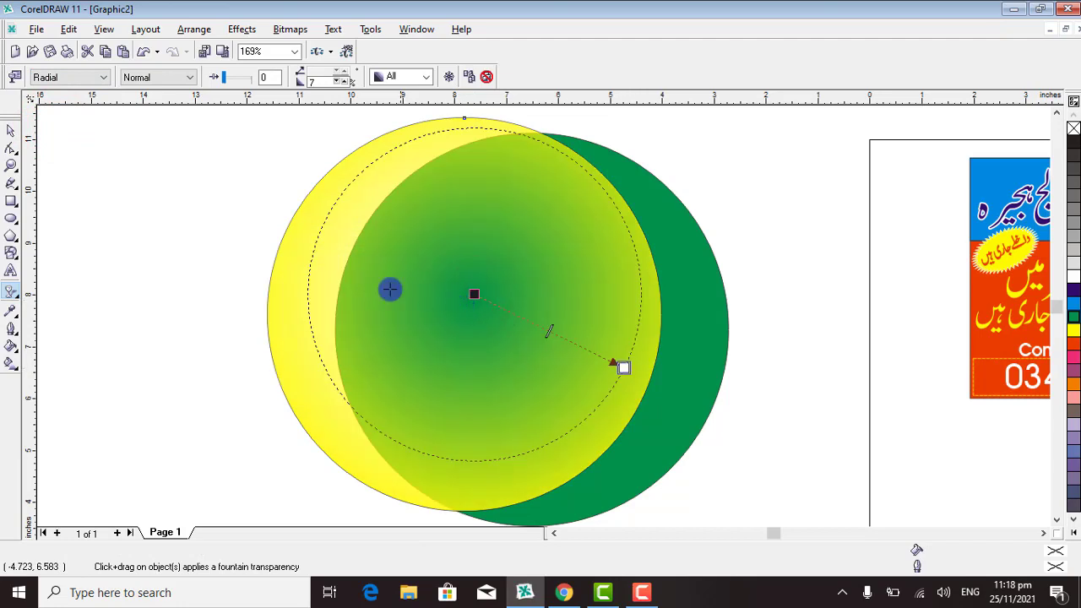
pyautogui.moveTo(389, 289); pyautogui.dragTo(507, 366)
pyautogui.moveTo(473, 305); pyautogui.dragTo(515, 338)
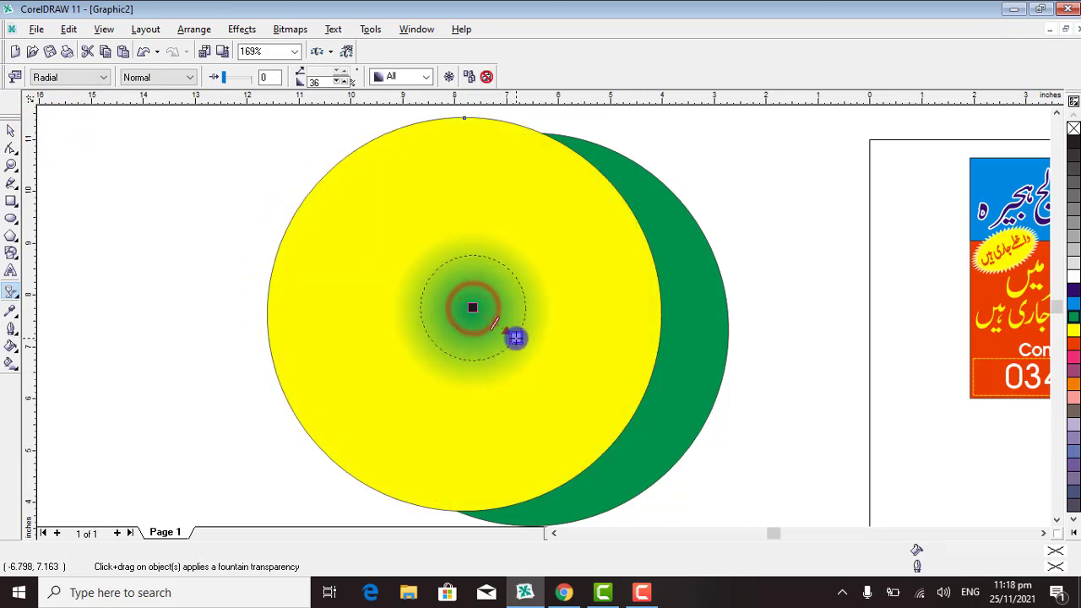
pyautogui.moveTo(416, 264); pyautogui.dragTo(519, 348)
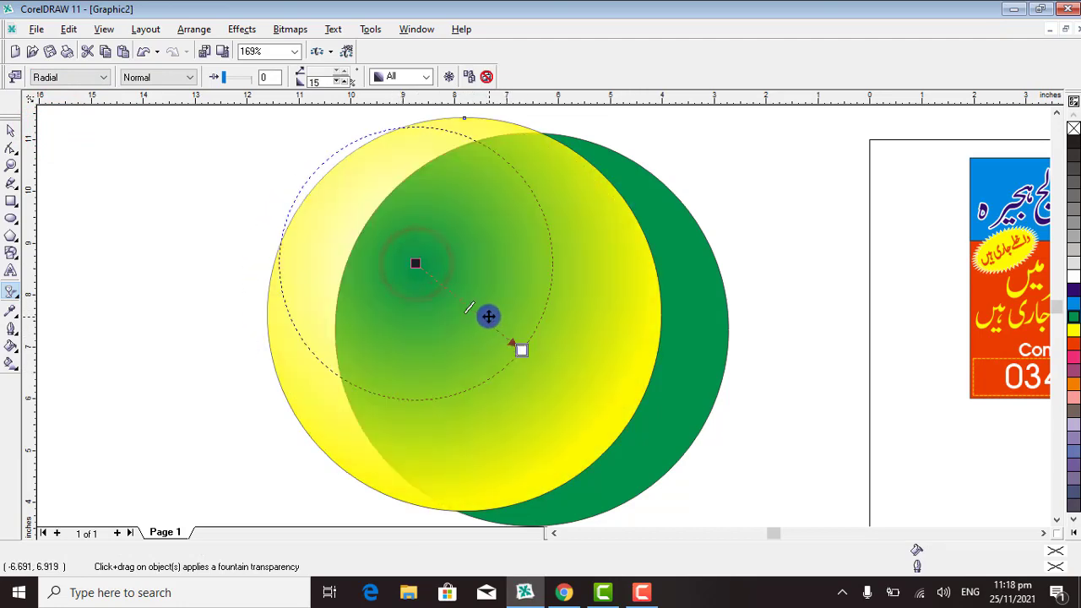
pyautogui.moveTo(489, 316); pyautogui.dragTo(520, 348)
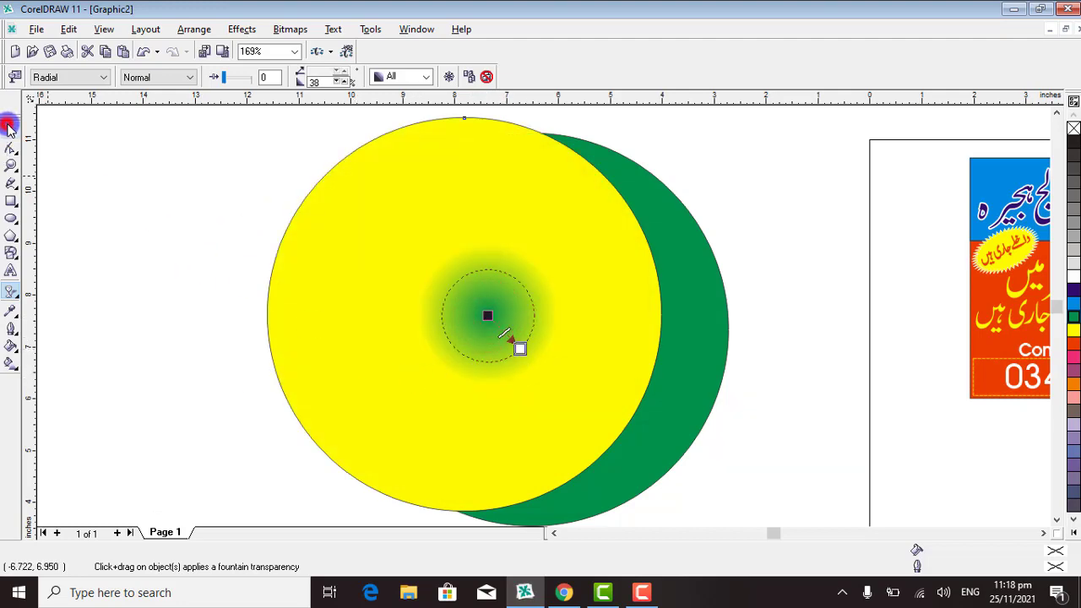
# Step: Move the yellow circle over the green one so they nearly coincide, and change its transparency type to Conical
pyautogui.click(8, 127)
pyautogui.moveTo(326, 297); pyautogui.dragTo(423, 304)
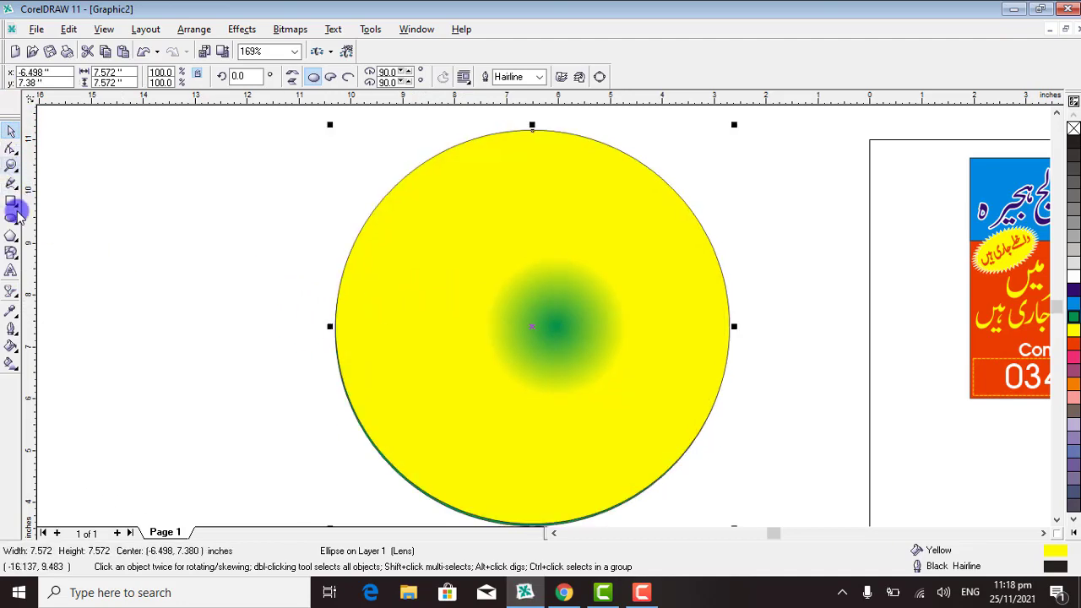
pyautogui.click(11, 296)
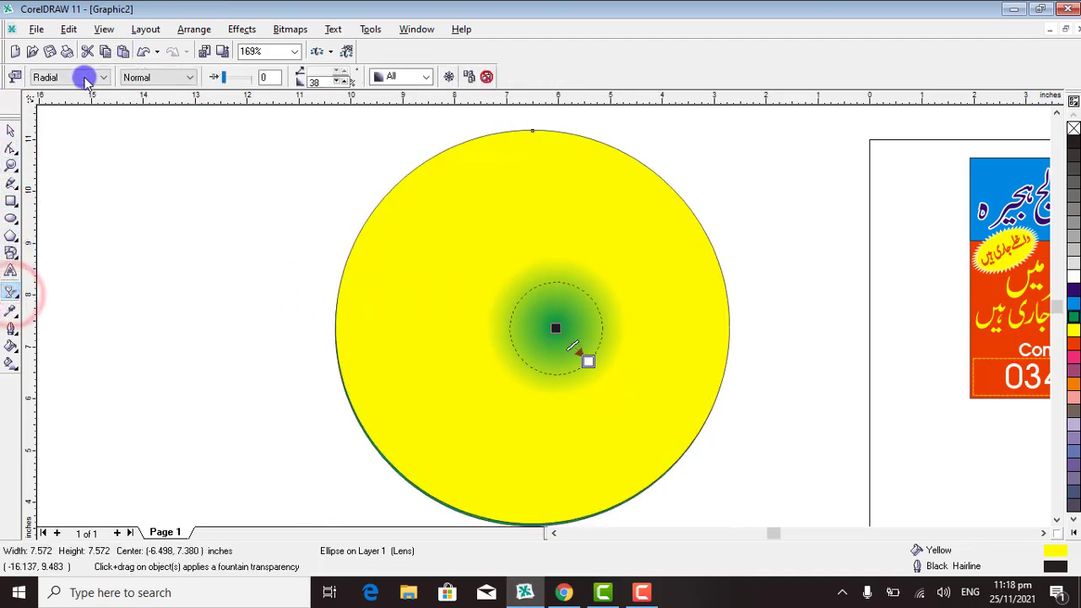
pyautogui.click(102, 77)
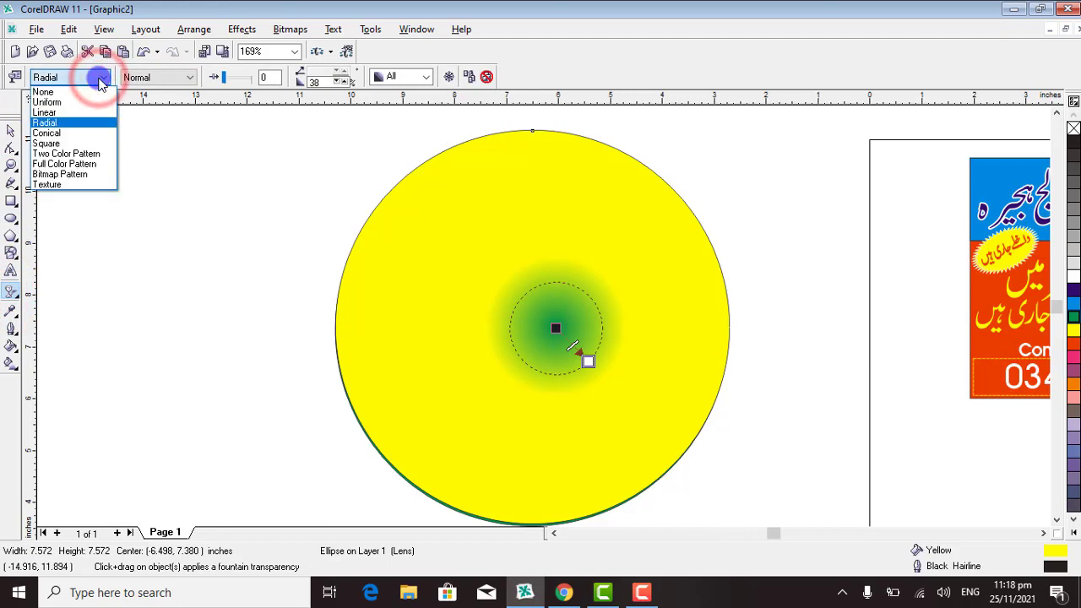
pyautogui.click(71, 133)
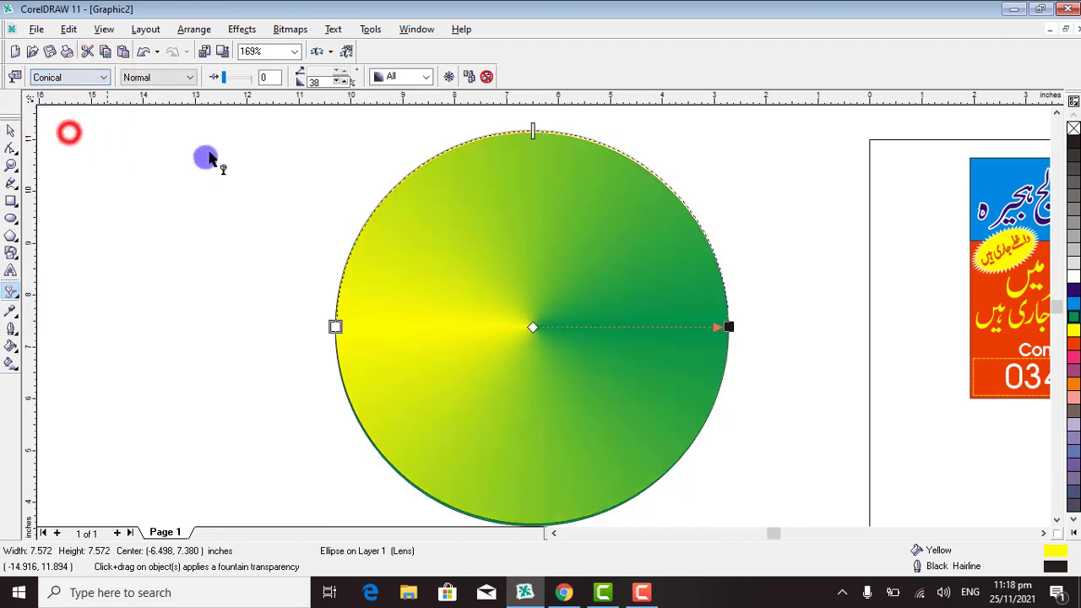
# Step: Redraw the conical transparency from various points and angles across the yellow circle, ending with its apex near the circle's left edge
pyautogui.moveTo(433, 224); pyautogui.dragTo(576, 338)
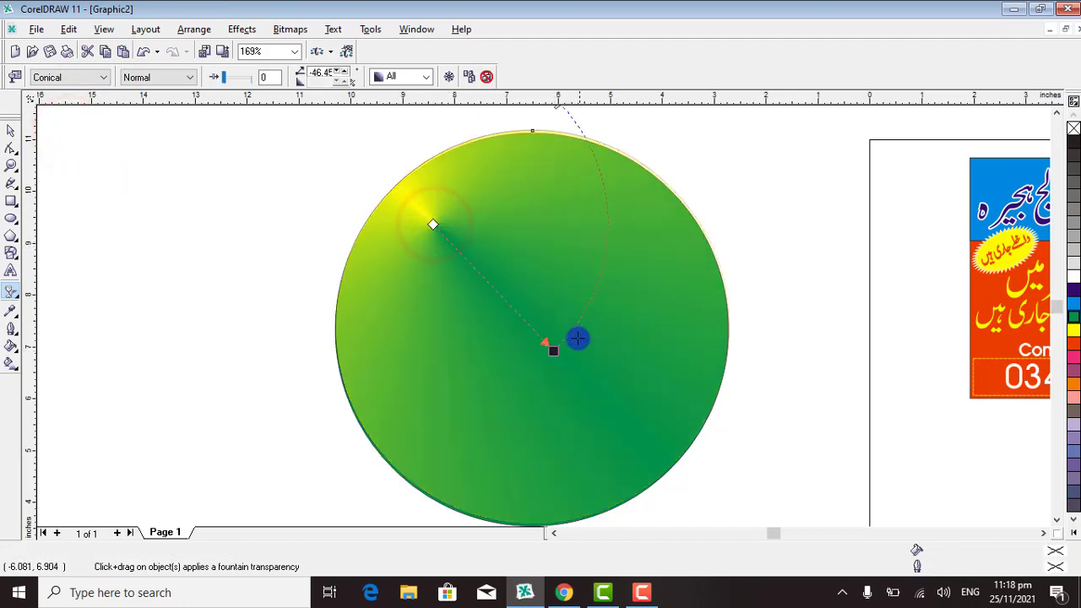
pyautogui.moveTo(529, 261); pyautogui.dragTo(543, 329)
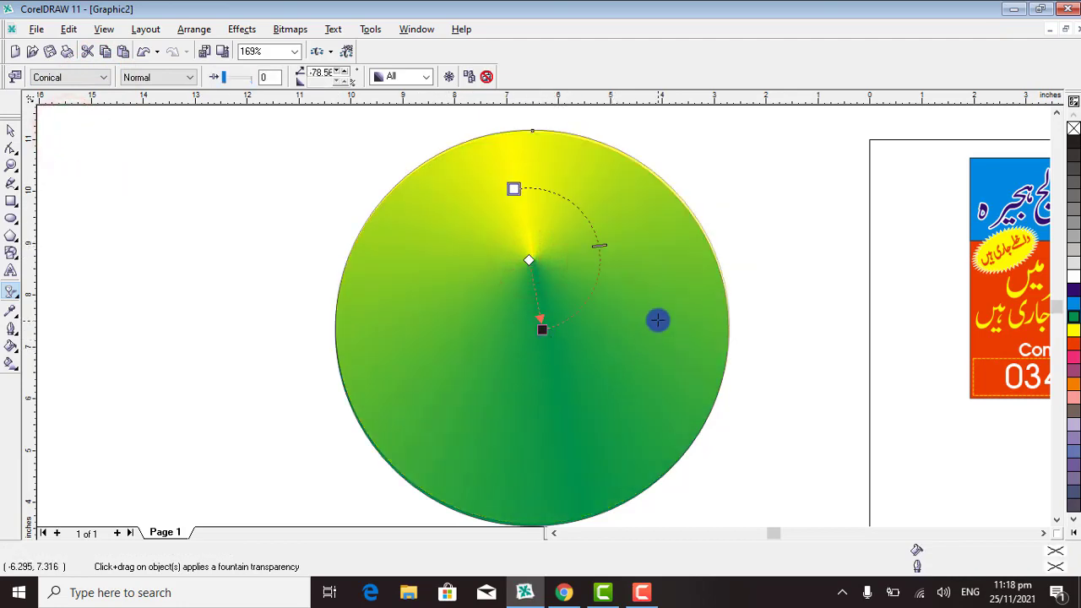
pyautogui.moveTo(656, 322); pyautogui.dragTo(621, 372)
pyautogui.moveTo(442, 246); pyautogui.dragTo(468, 287)
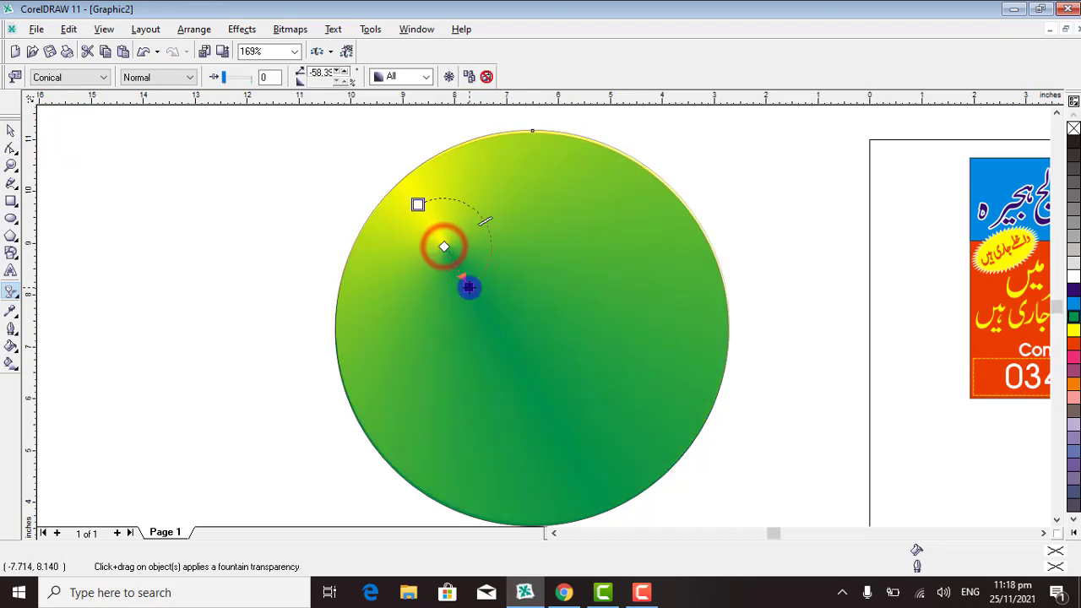
pyautogui.moveTo(386, 356); pyautogui.dragTo(482, 398)
pyautogui.moveTo(580, 245); pyautogui.dragTo(616, 329)
pyautogui.moveTo(453, 381); pyautogui.dragTo(514, 362)
pyautogui.moveTo(712, 339); pyautogui.dragTo(662, 343)
pyautogui.moveTo(570, 229); pyautogui.dragTo(550, 299)
pyautogui.moveTo(411, 309); pyautogui.dragTo(457, 333)
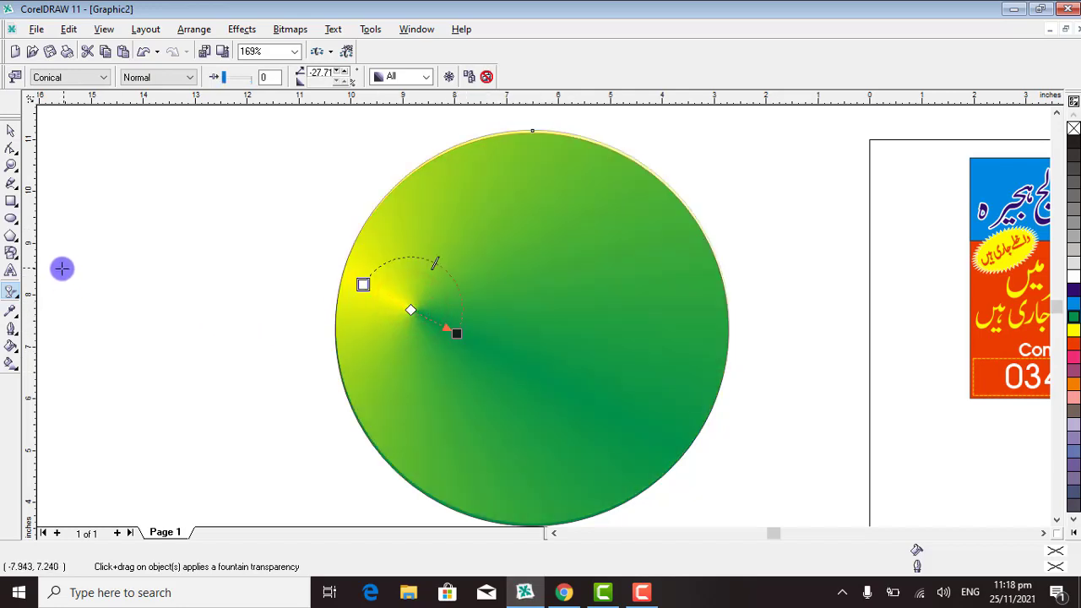
# Step: Change the yellow circle's transparency to Square and redraw it repeatedly, ending with a short diagonal gradient starting in the circle's upper middle
pyautogui.click(13, 292)
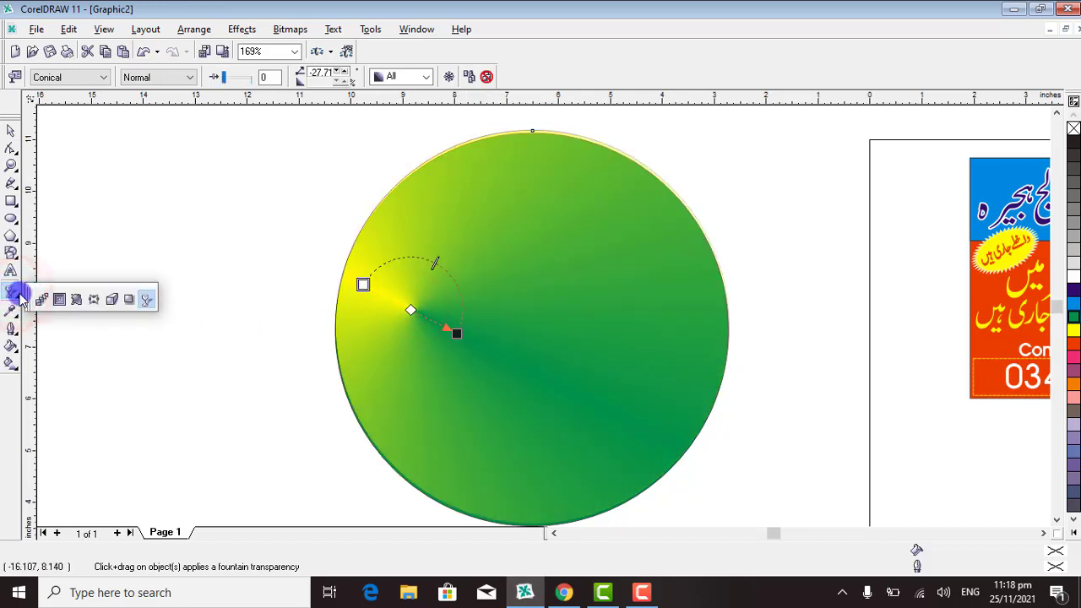
pyautogui.click(105, 77)
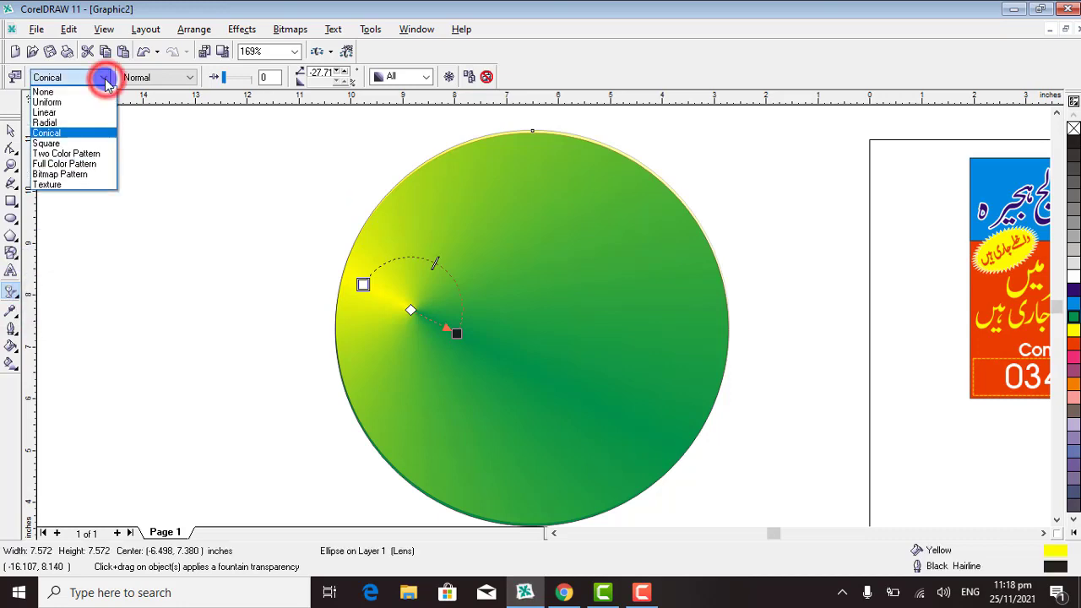
pyautogui.click(71, 144)
pyautogui.moveTo(516, 248); pyautogui.dragTo(529, 333)
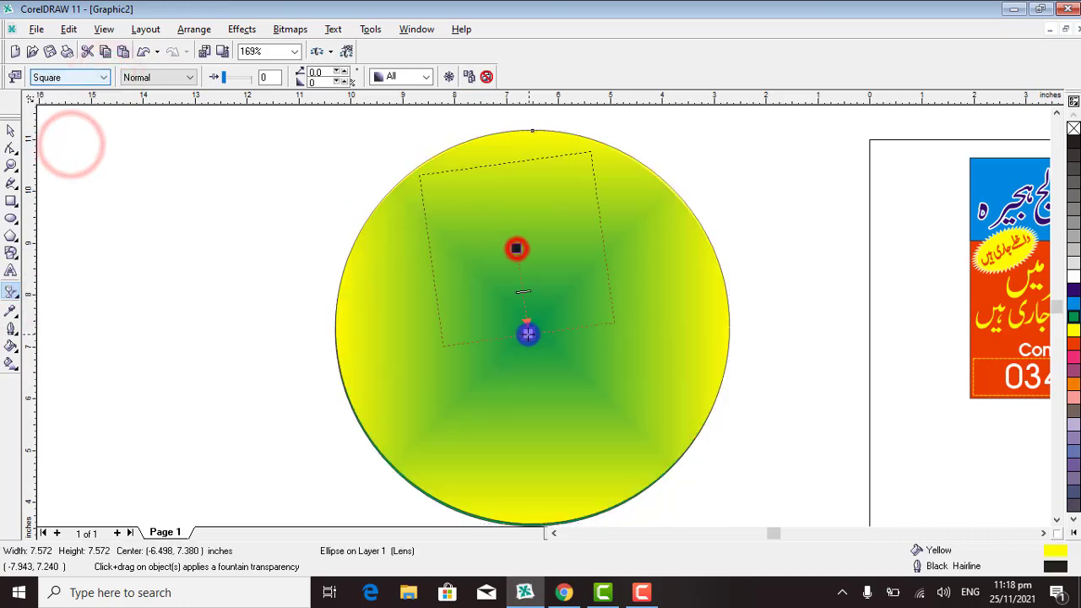
pyautogui.moveTo(517, 373); pyautogui.dragTo(551, 422)
pyautogui.moveTo(557, 234); pyautogui.dragTo(604, 285)
# Step: Move the yellow circle about 5.8 inches to the right so that it uncovers most of the green circle
pyautogui.click(11, 131)
pyautogui.click(197, 260)
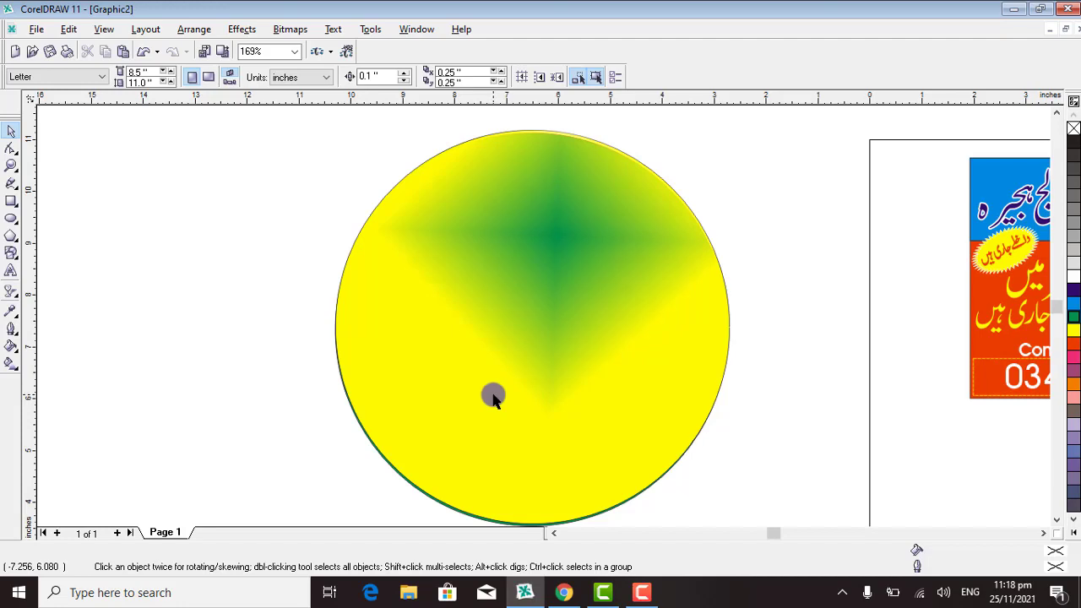
pyautogui.click(11, 131)
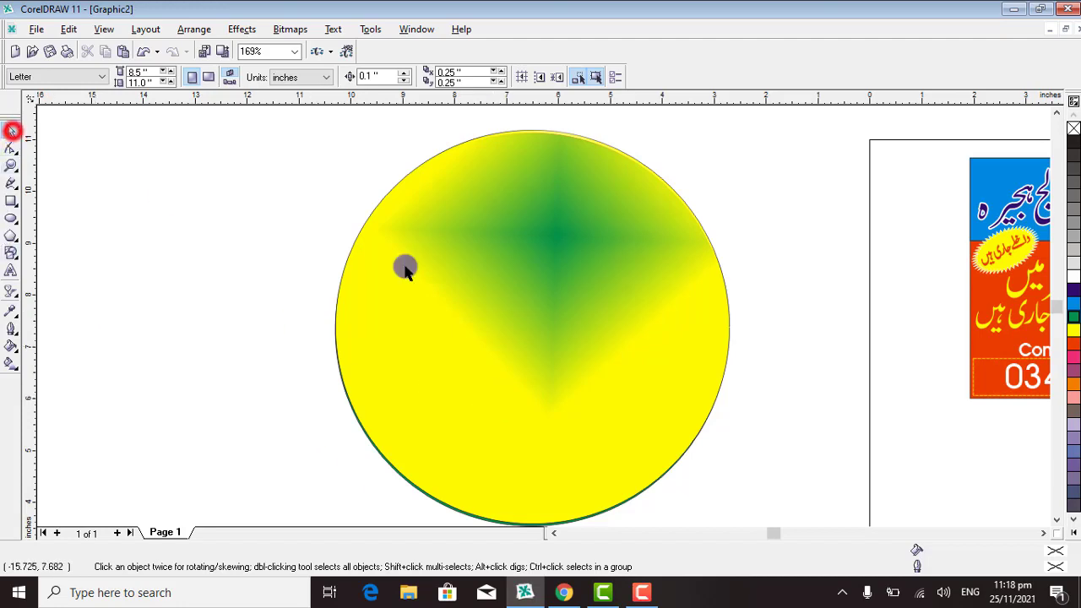
pyautogui.click(487, 295)
pyautogui.moveTo(500, 292); pyautogui.dragTo(755, 292)
pyautogui.click(709, 265)
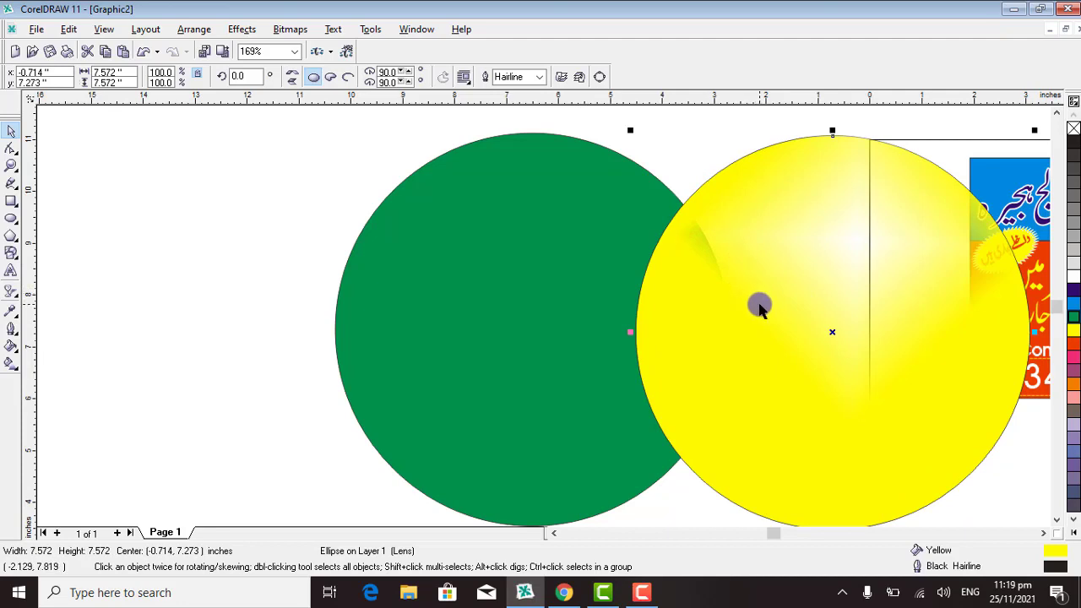
# Step: Choose the Interactive Drop Shadow Tool from the interactive effect tools
pyautogui.click(13, 293)
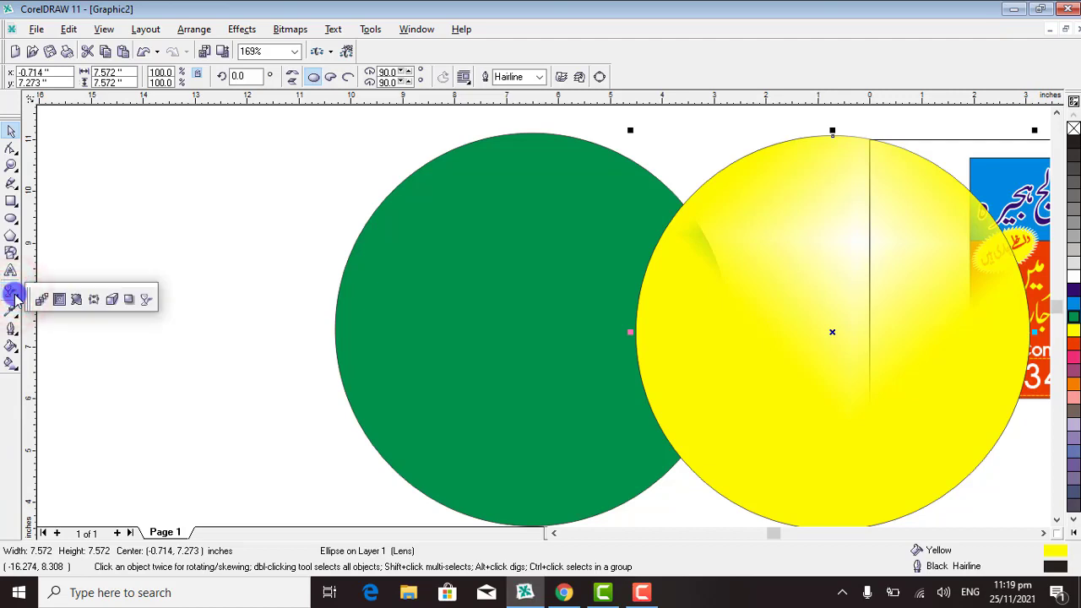
pyautogui.moveTo(15, 300); pyautogui.dragTo(129, 304)
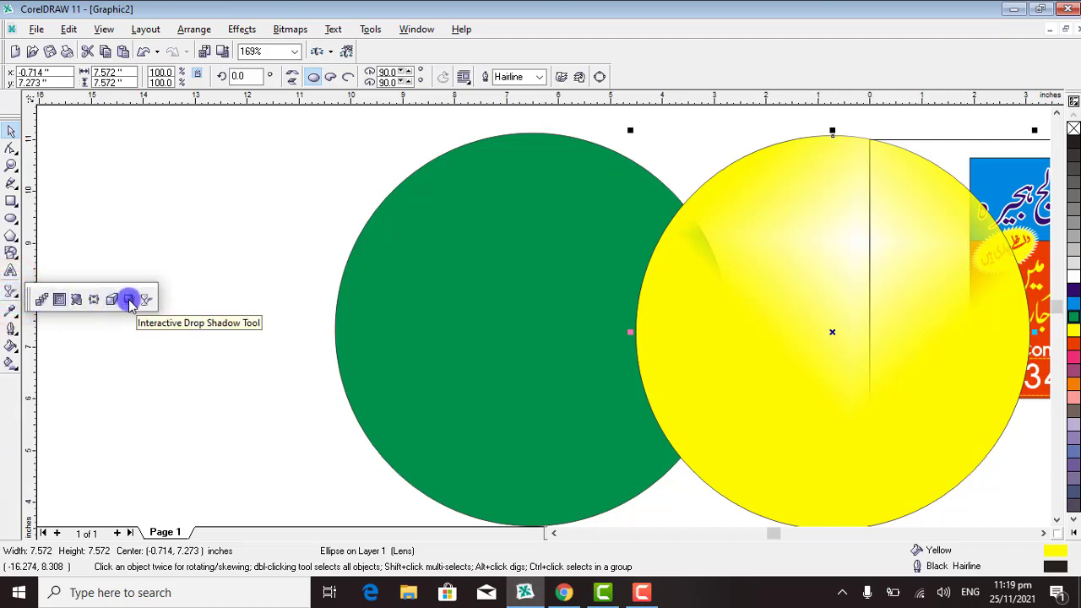
pyautogui.moveTo(129, 304); pyautogui.dragTo(126, 300)
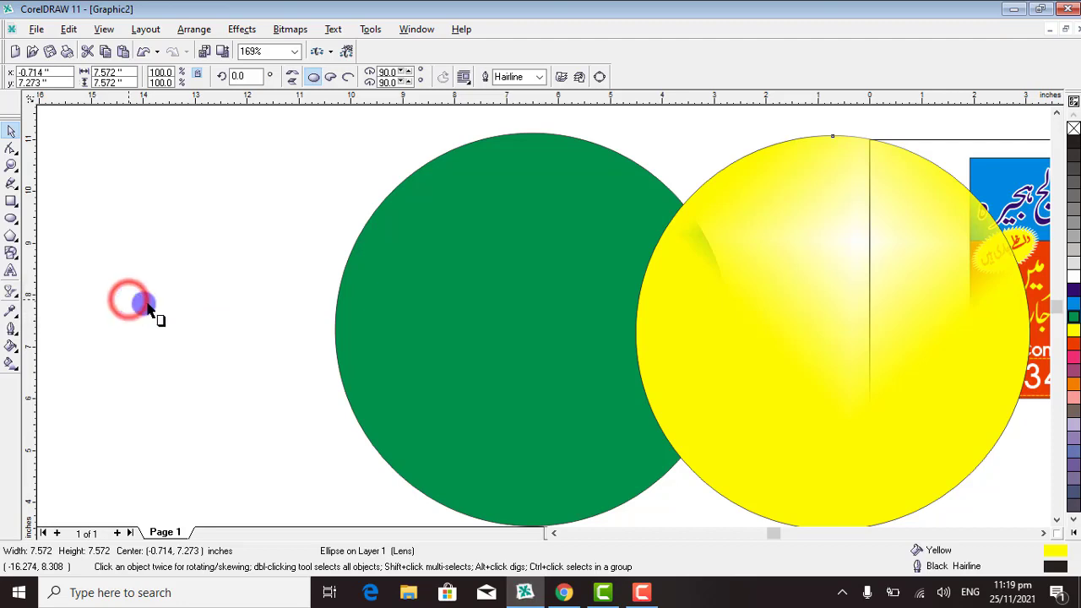
# Step: Draw a rectangle about 2.09 by 2.12 inches on the upper left of the green circle and fill it with Cyan
pyautogui.click(11, 201)
pyautogui.moveTo(403, 218)
pyautogui.mouseDown()
pyautogui.moveTo(482, 285)
pyautogui.moveTo(502, 330)
pyautogui.moveTo(512, 328)
pyautogui.mouseUp()
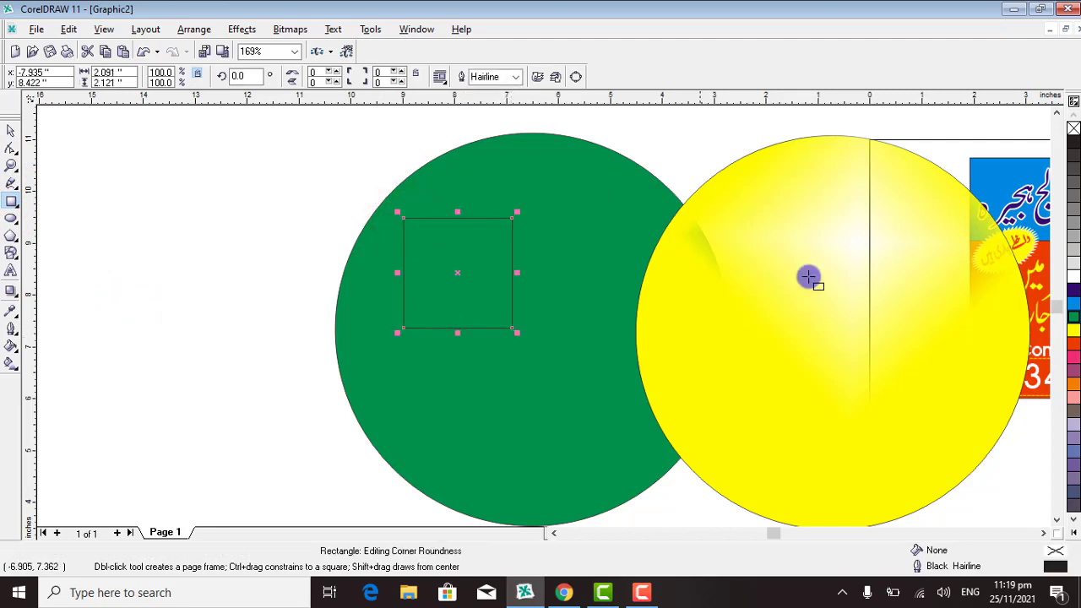
pyautogui.click(1075, 300)
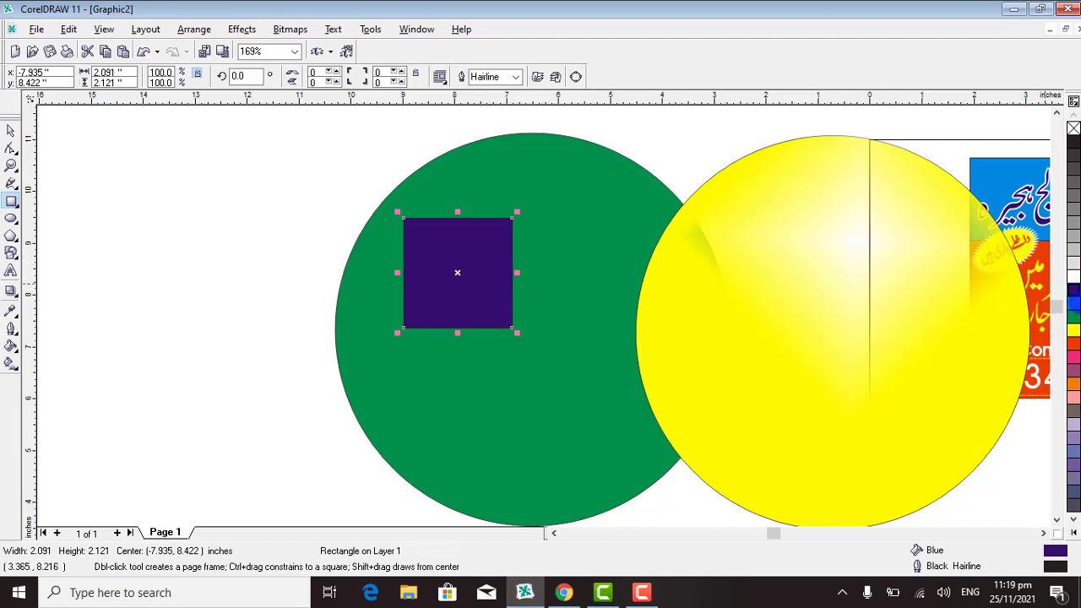
pyautogui.click(1074, 304)
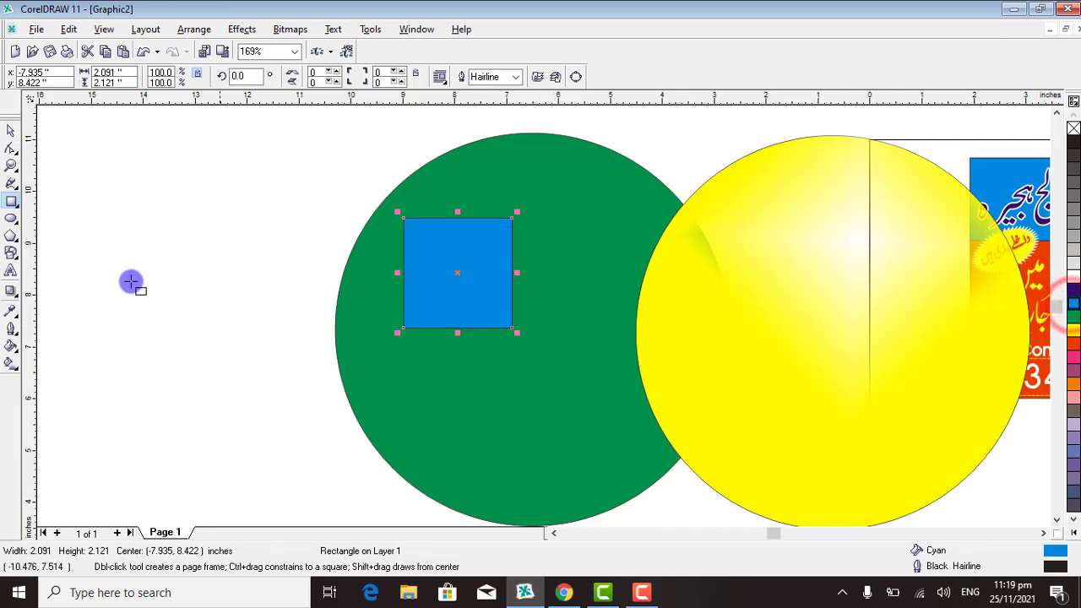
# Step: Remove the outline from the cyan rectangle and keep the rectangle selected
pyautogui.click(11, 131)
pyautogui.click(302, 241)
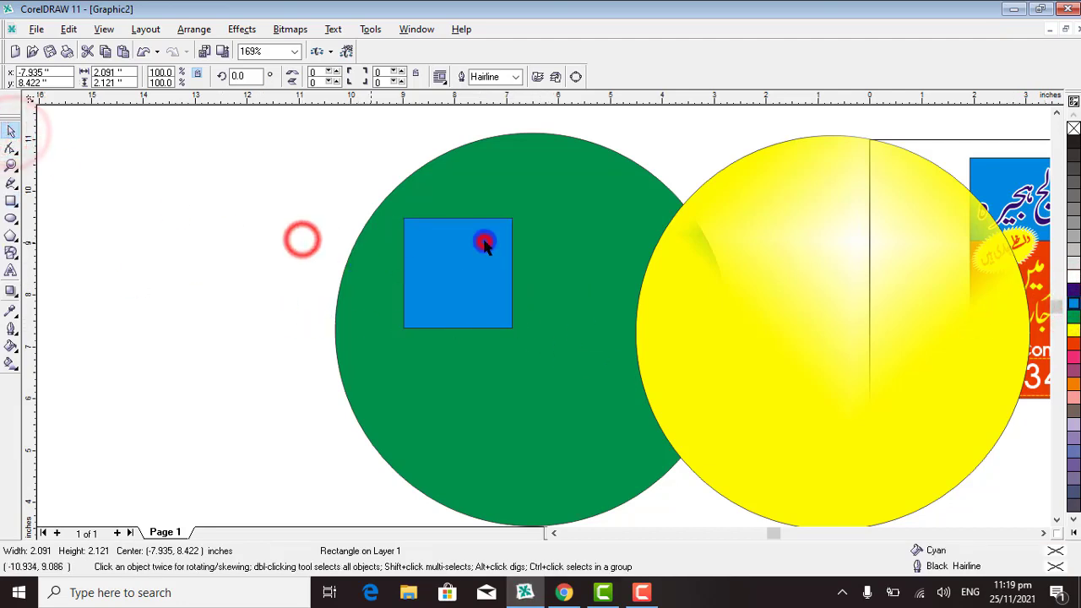
pyautogui.click(482, 241)
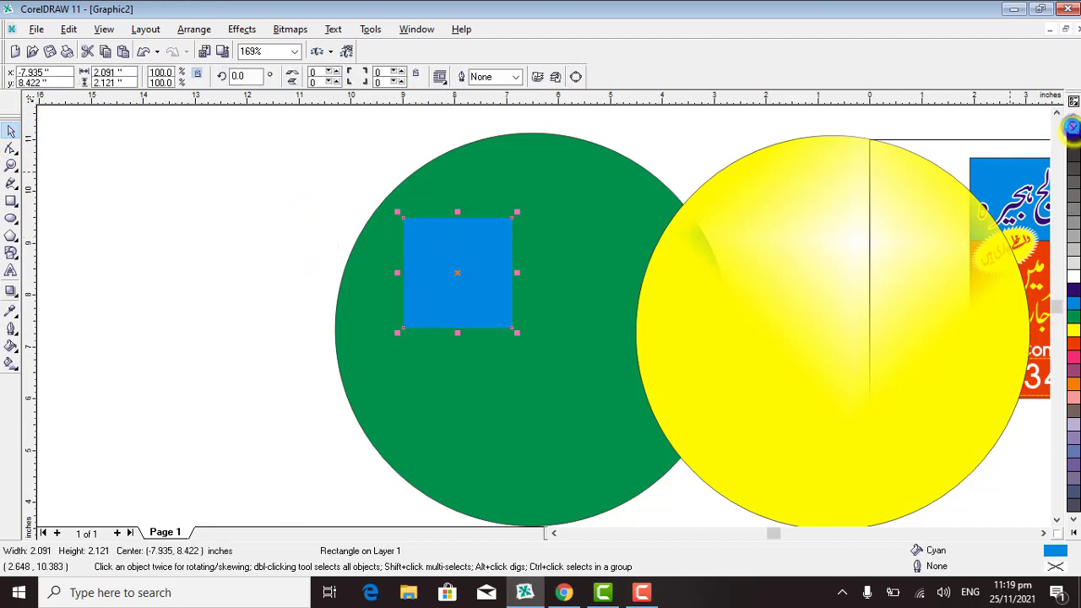
pyautogui.click(197, 251)
pyautogui.click(443, 261)
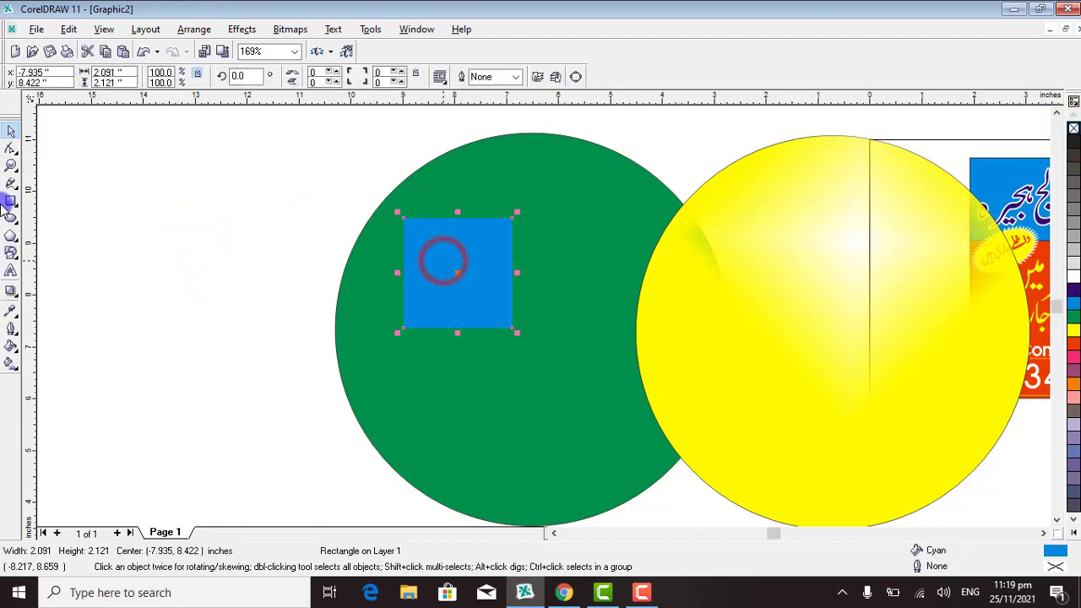
# Step: Add a flat drop shadow to the cyan rectangle, offset about 0.63 inches right and 0.36 inches down
pyautogui.click(11, 166)
pyautogui.moveTo(195, 144); pyautogui.dragTo(686, 431)
pyautogui.moveTo(347, 161); pyautogui.dragTo(820, 474)
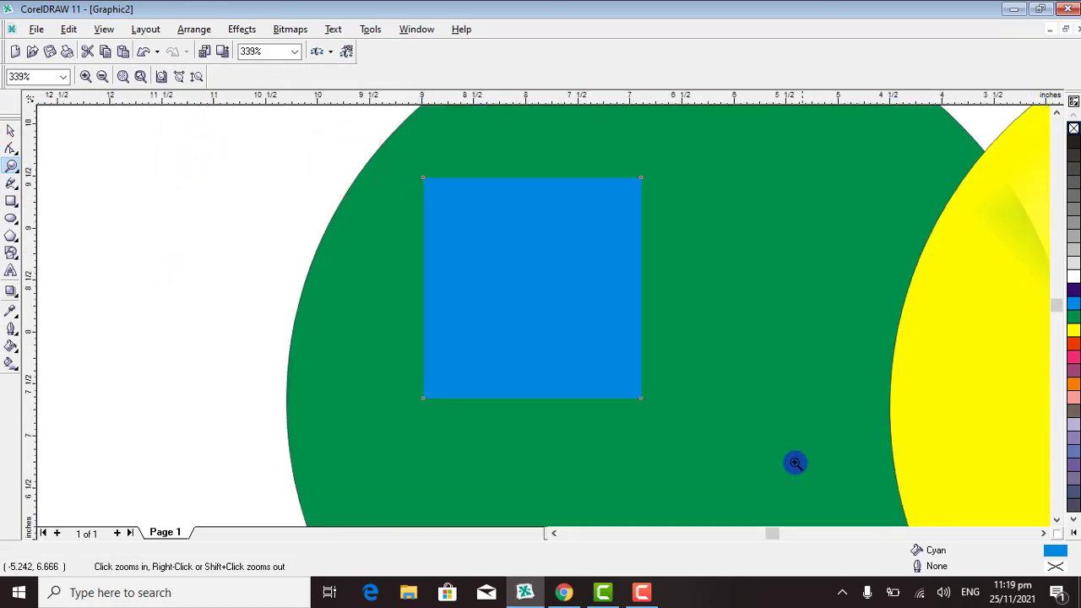
pyautogui.click(9, 128)
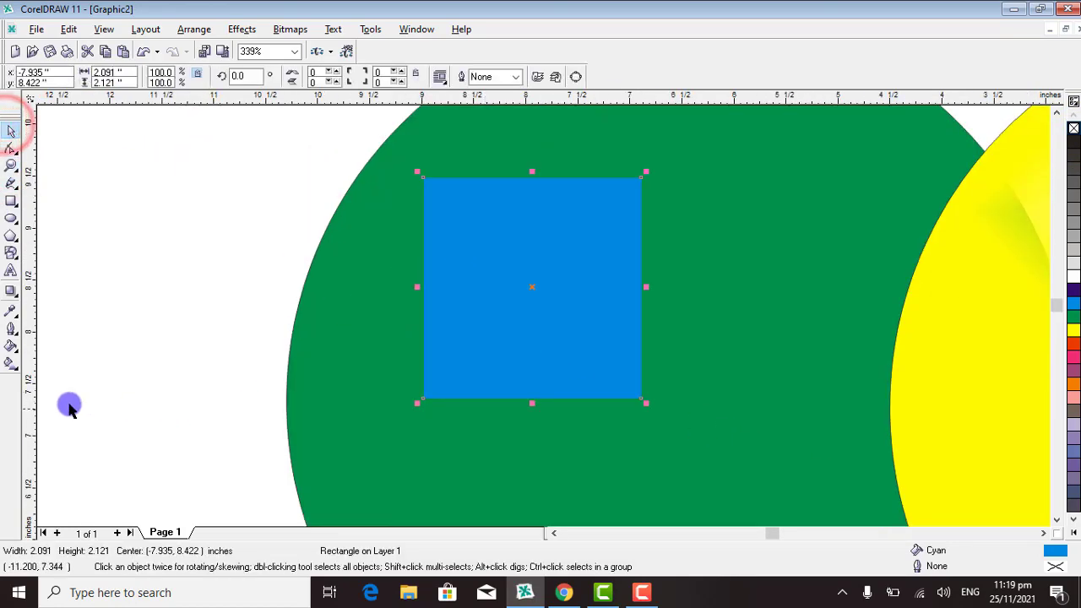
pyautogui.click(11, 291)
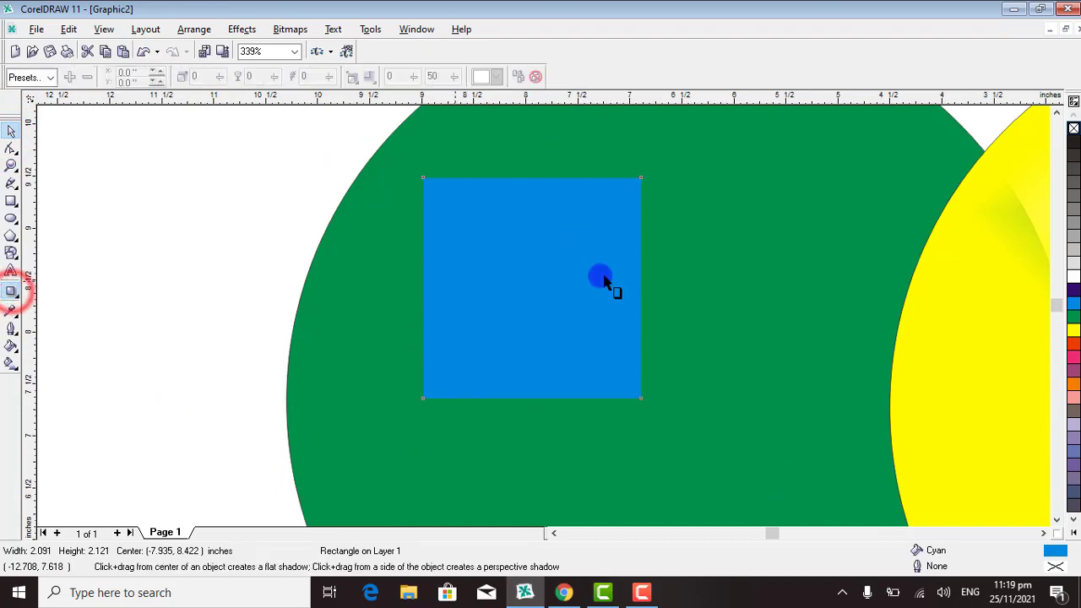
pyautogui.moveTo(547, 245); pyautogui.dragTo(661, 365)
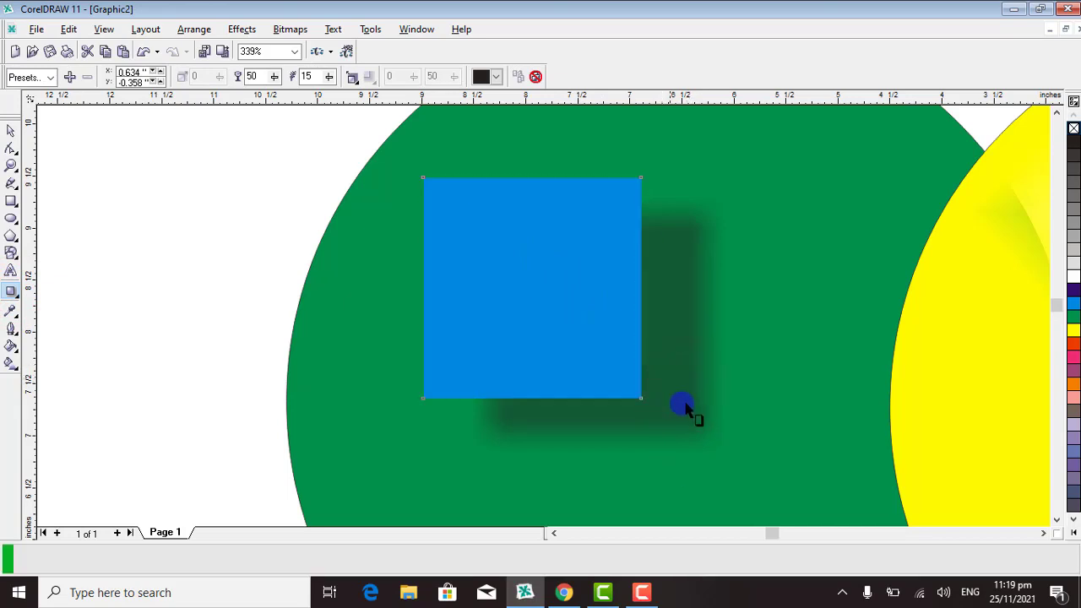
# Step: Try to start the cyan rectangle's drop shadow from its upper edge as a perspective shadow, and undo the change
pyautogui.hotkey('ctrl', 'z')
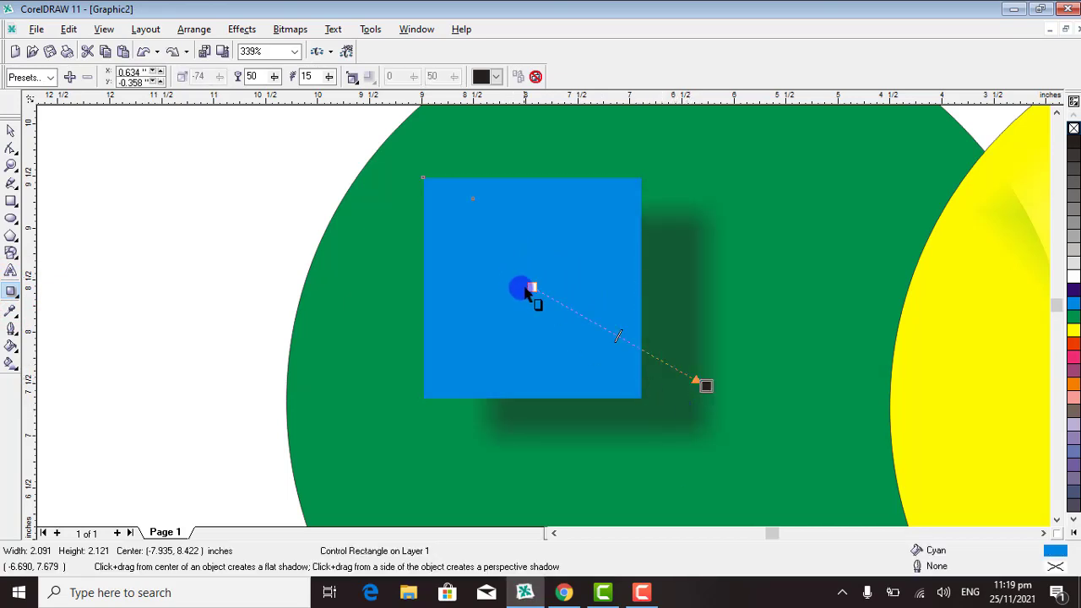
pyautogui.moveTo(532, 288); pyautogui.dragTo(477, 225)
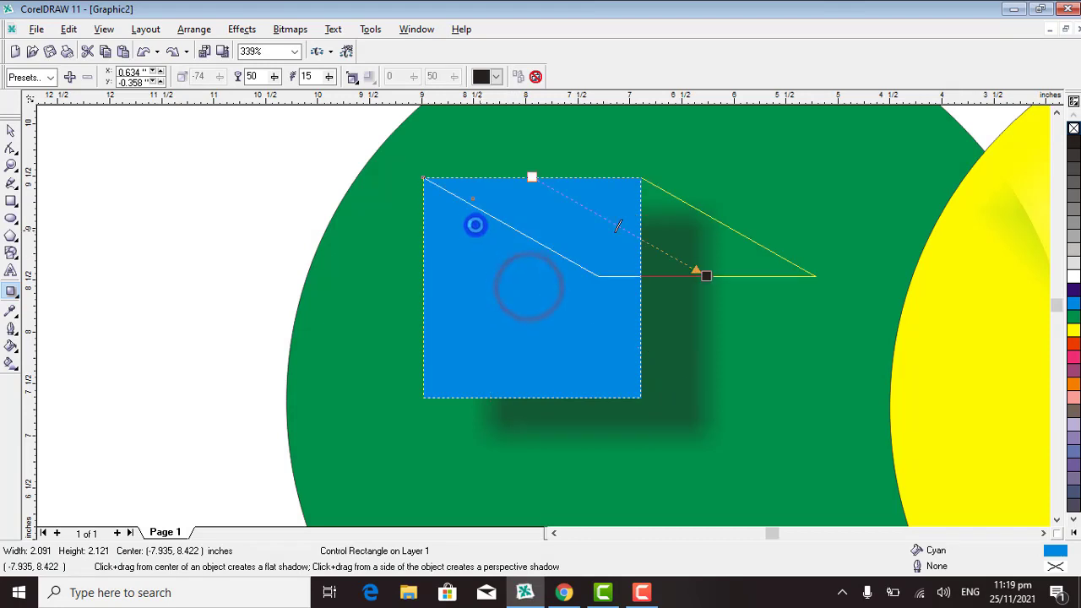
pyautogui.hotkey('ctrl', 'z')
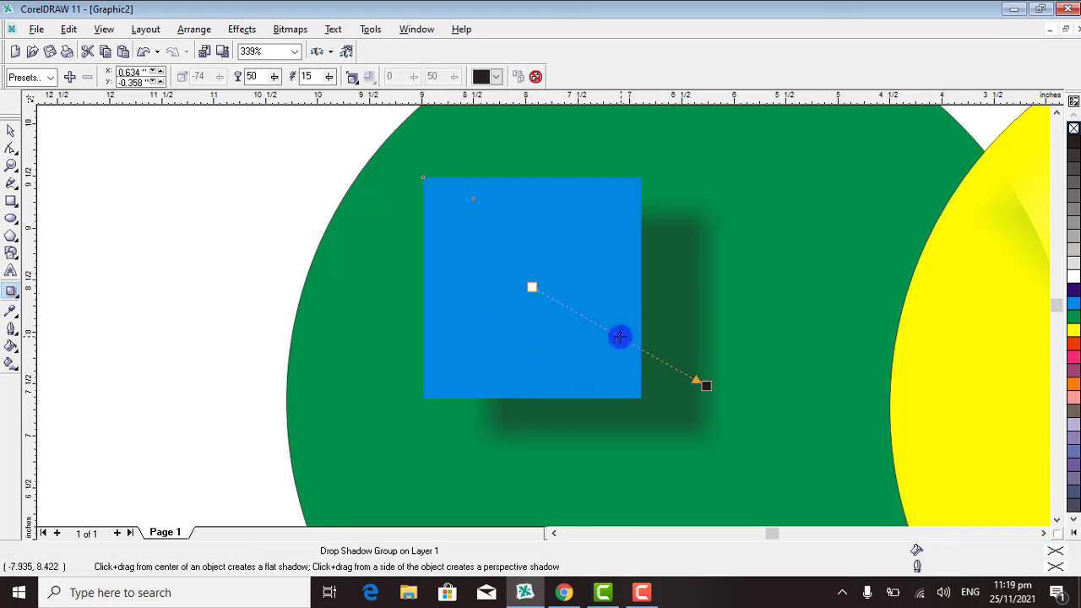
# Step: Try a drop shadow opacity of 86, settle on 59, and reposition the shadow about 0.14 inches left and 0.11 inches down
pyautogui.moveTo(618, 337); pyautogui.dragTo(697, 385)
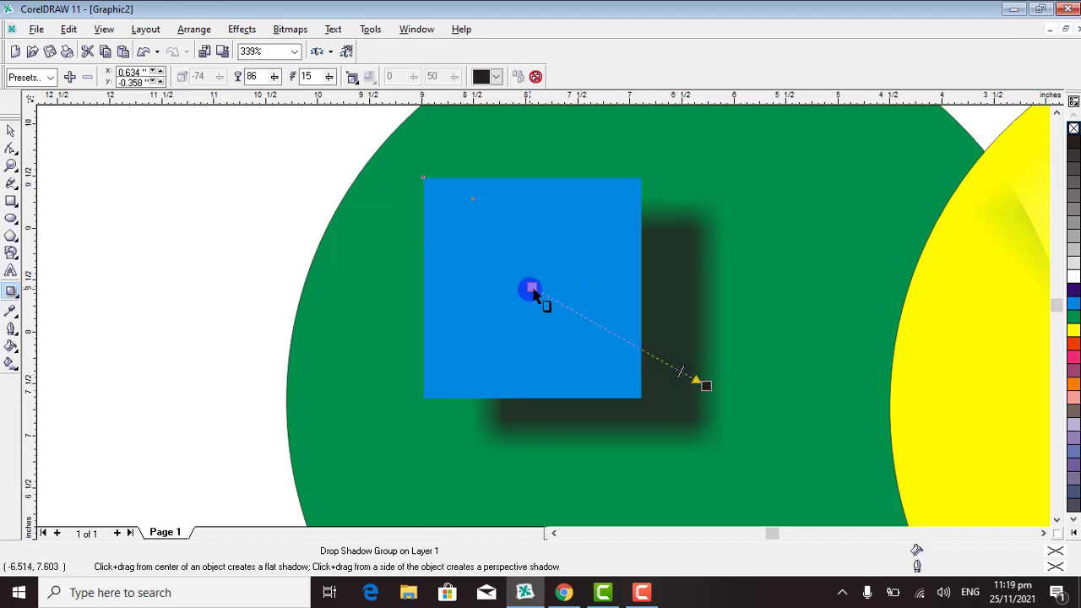
pyautogui.moveTo(682, 373); pyautogui.dragTo(634, 343)
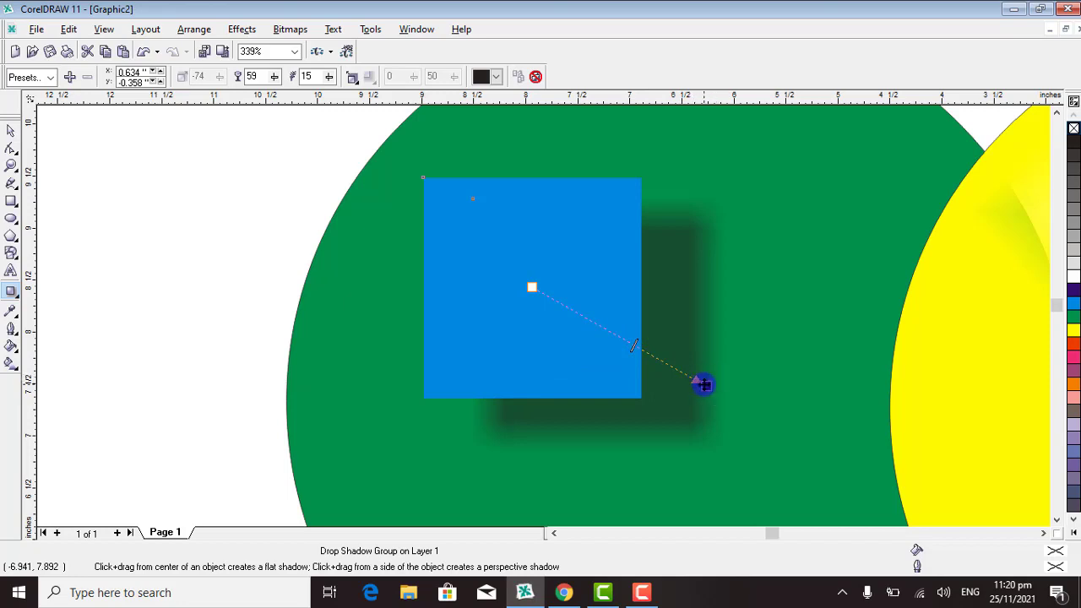
pyautogui.moveTo(704, 385); pyautogui.dragTo(408, 380)
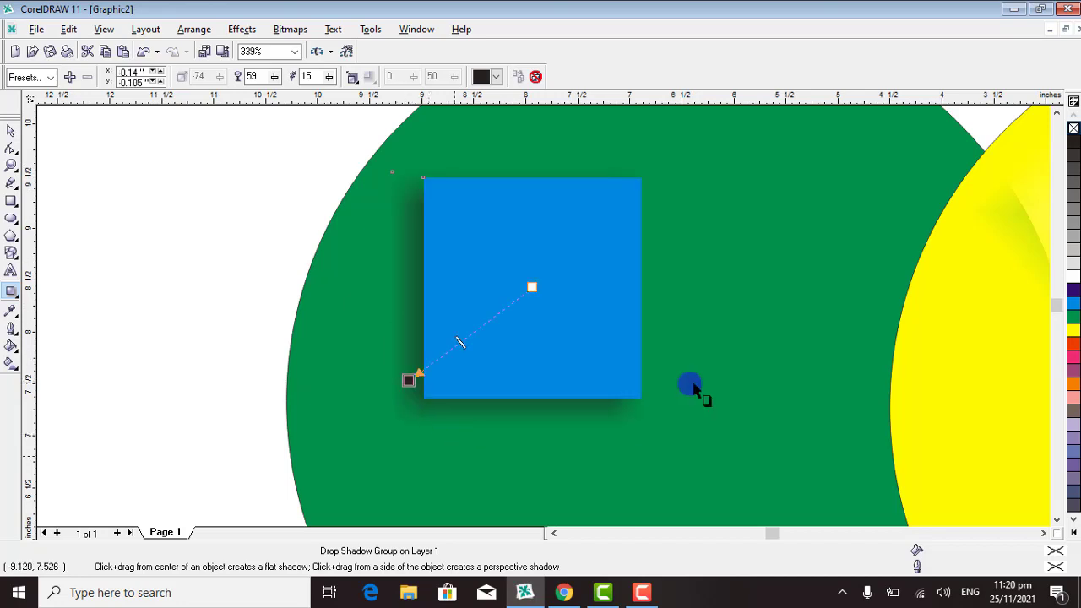
# Step: Move the cyan rectangle with its shadow about 0.66 inches right on the green circle and clear the selection
pyautogui.click(11, 131)
pyautogui.click(127, 234)
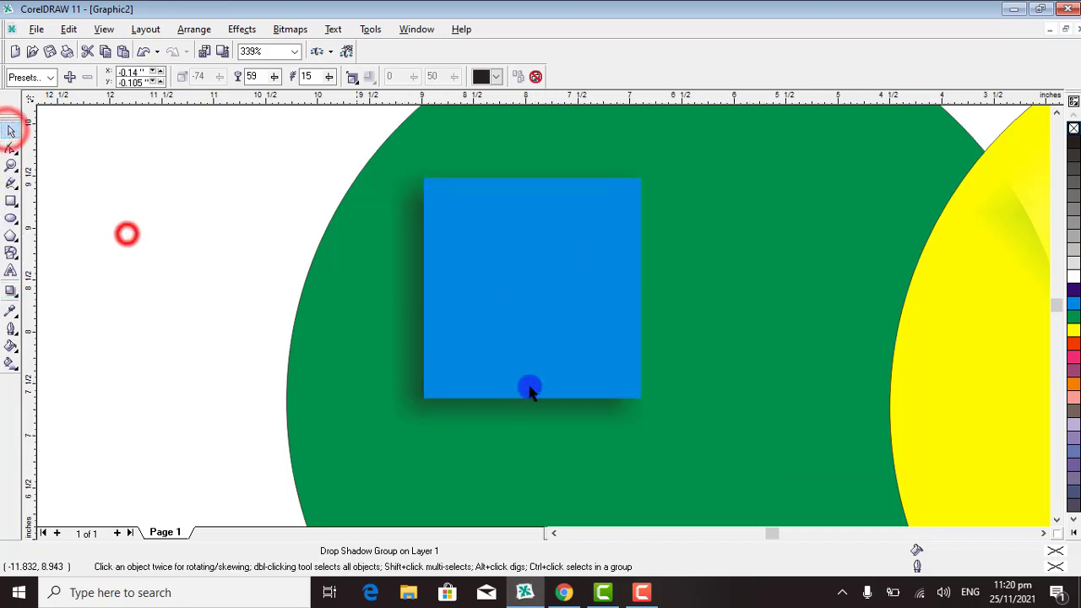
pyautogui.moveTo(550, 321); pyautogui.dragTo(617, 324)
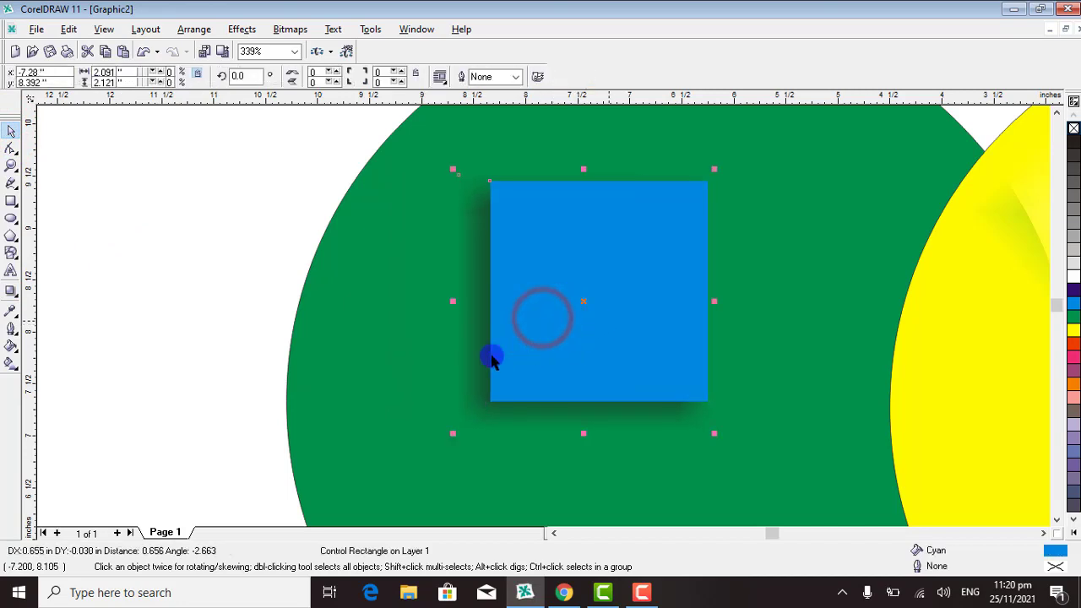
pyautogui.click(493, 358)
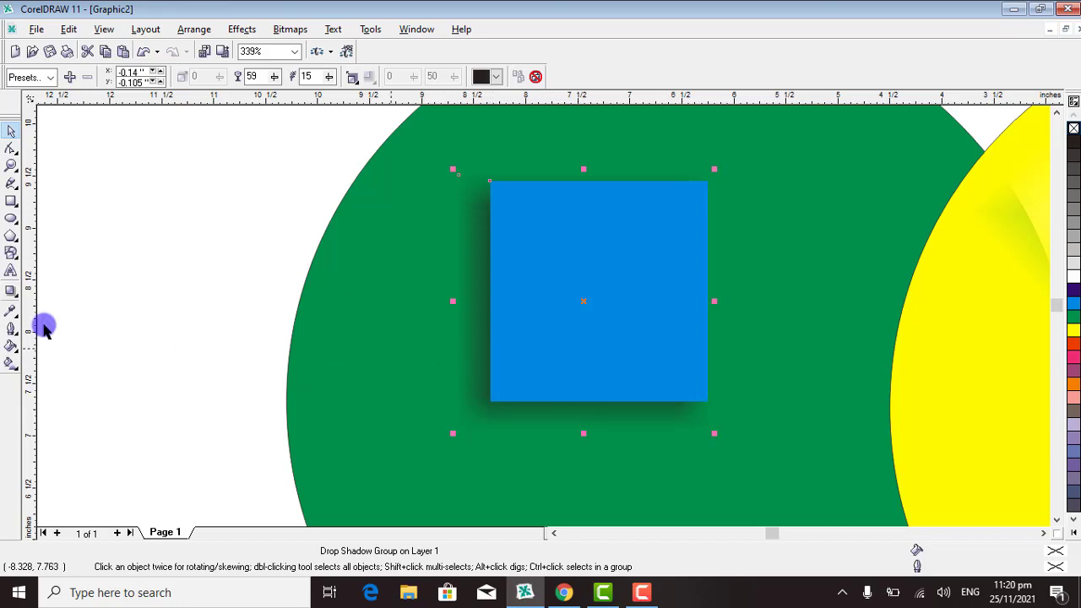
pyautogui.click(149, 272)
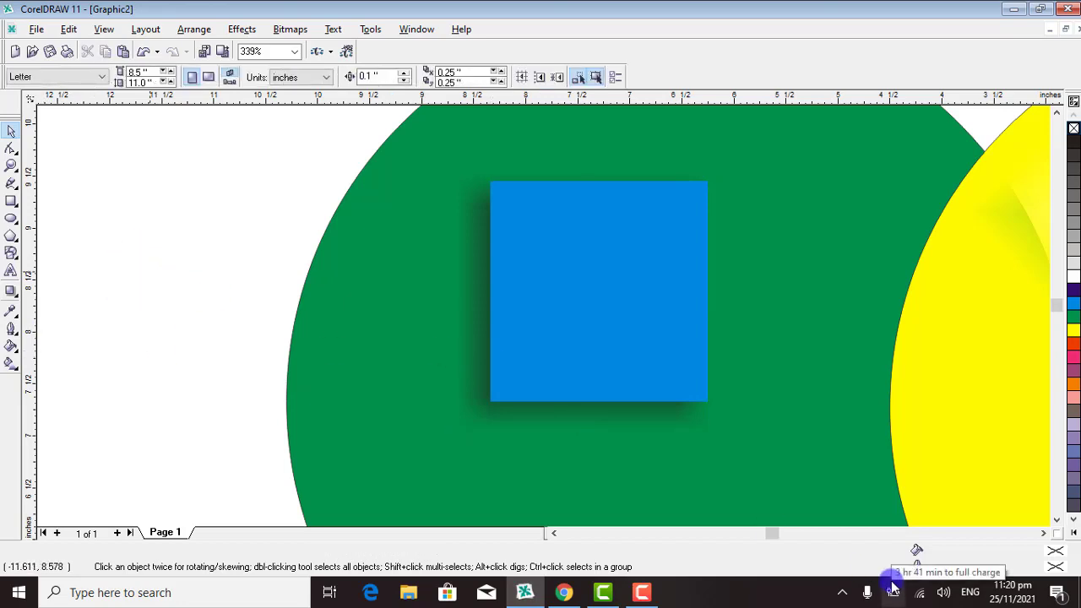